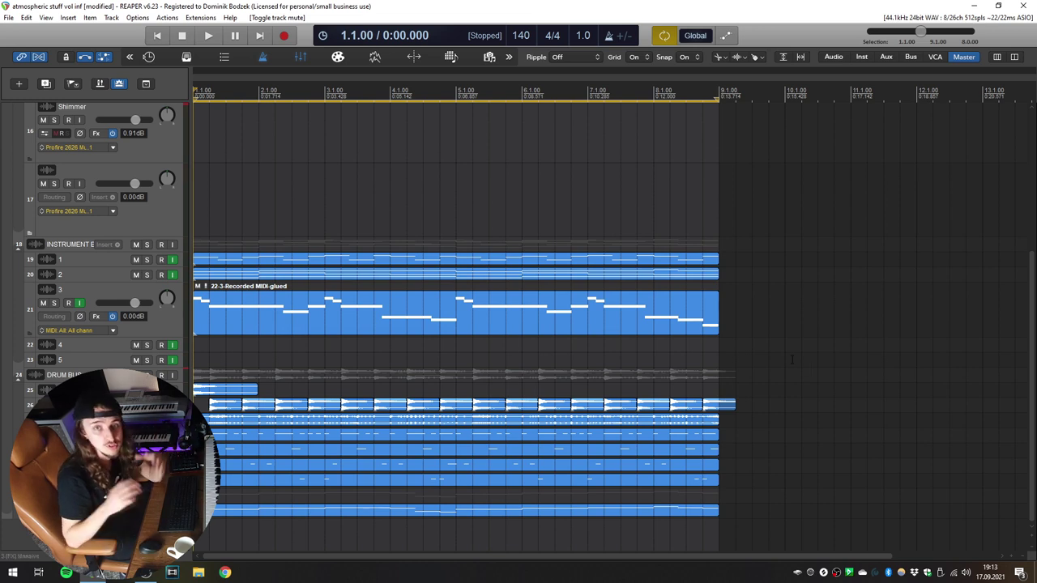
# Play the project back briefly, stop it, and bring up the Mixer.
pyautogui.press('space')
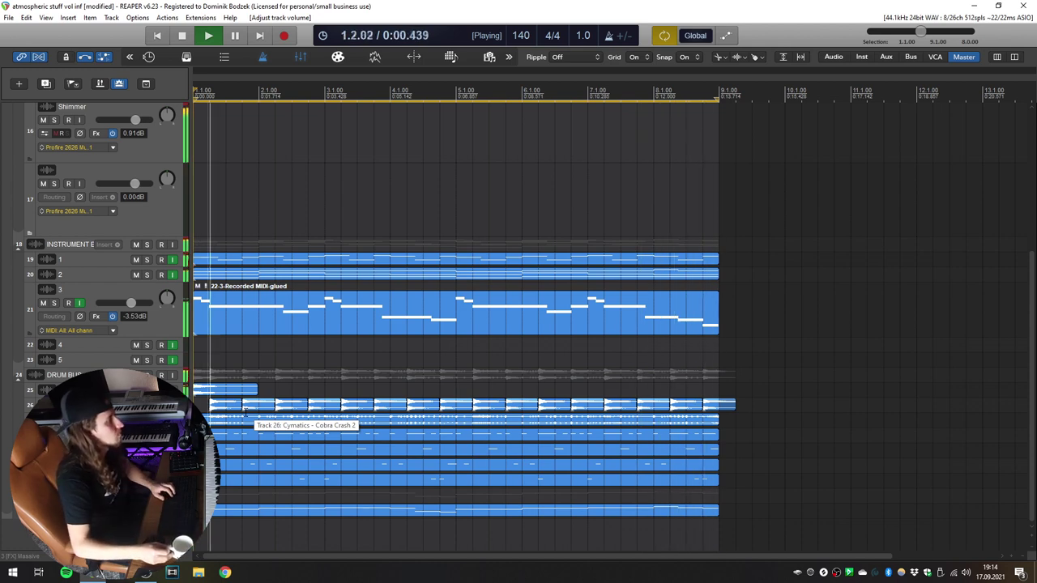
pyautogui.press('space')
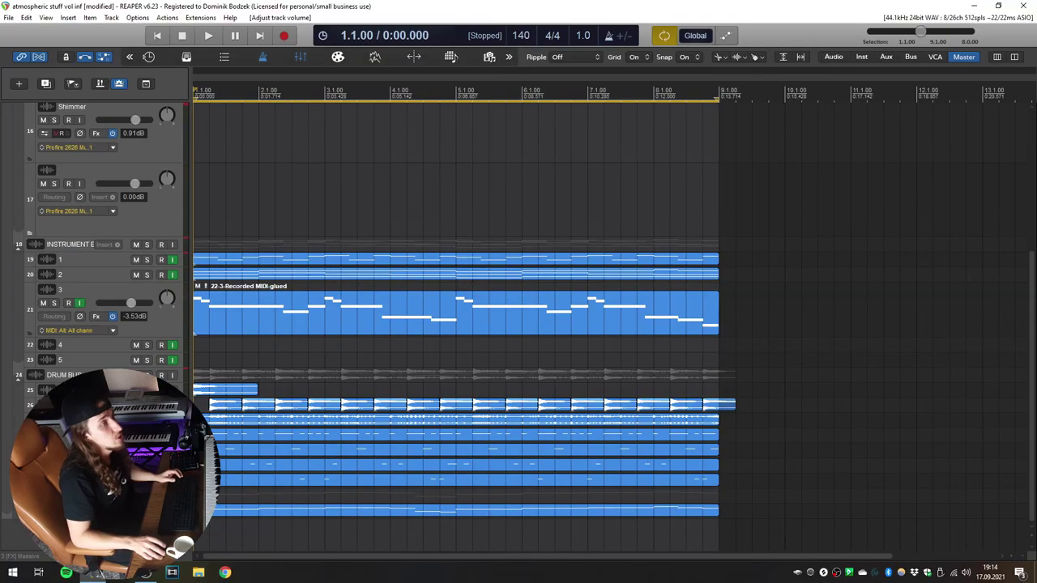
pyautogui.hotkey('ctrl', 'm')
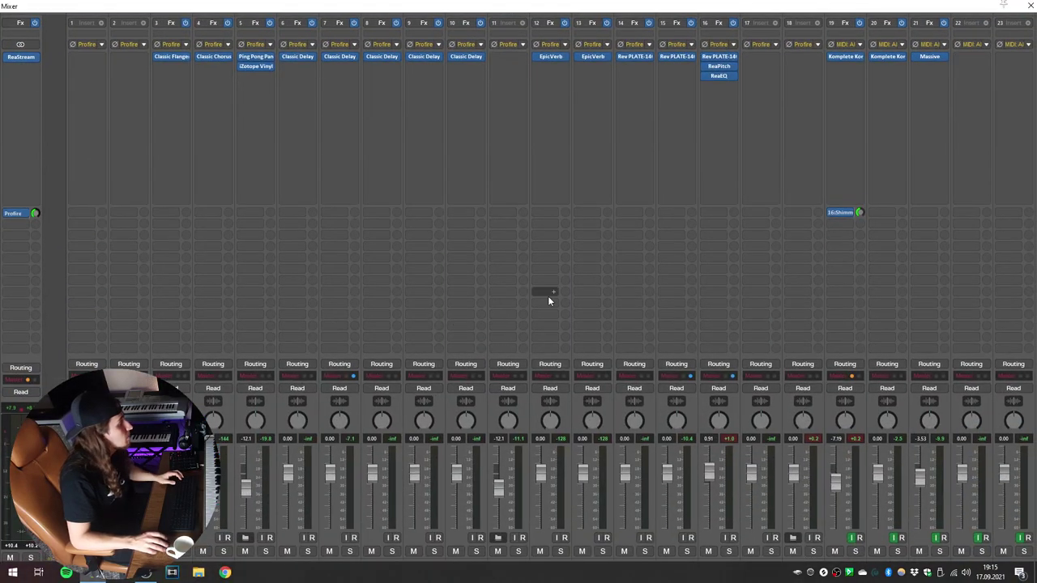
# Reset the faders of tracks 11, 19, 26 and the Kick track to 0 dB.
pyautogui.doubleClick(500, 486)
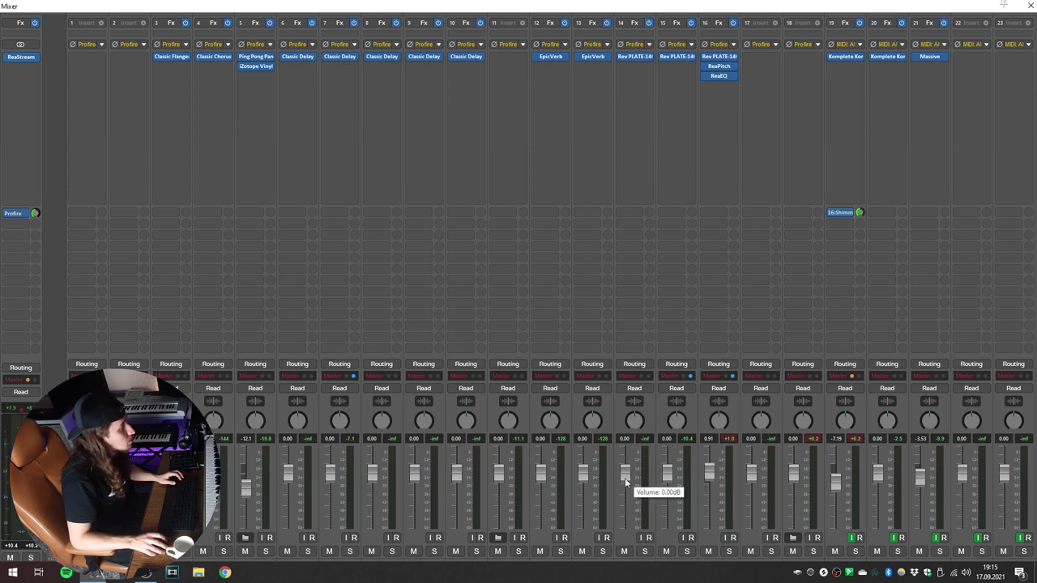
pyautogui.doubleClick(835, 482)
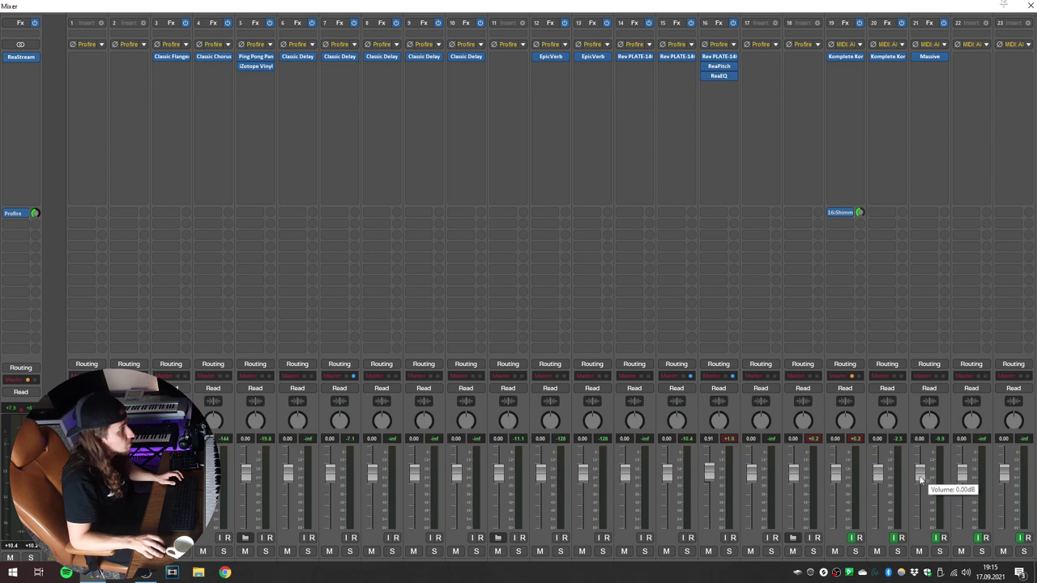
pyautogui.click(972, 284)
pyautogui.hscroll(5, 612, 486)
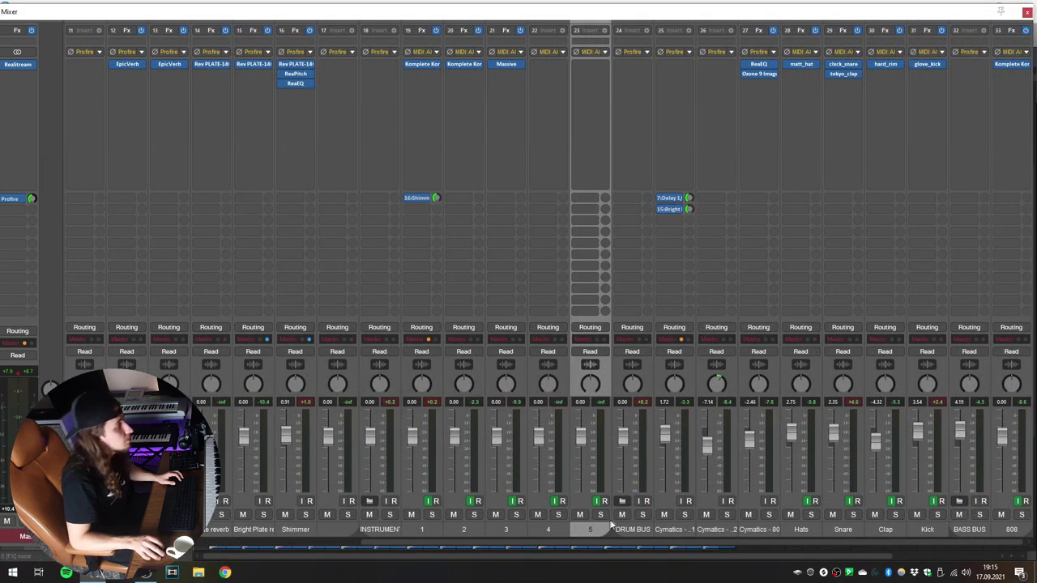
pyautogui.doubleClick(707, 448)
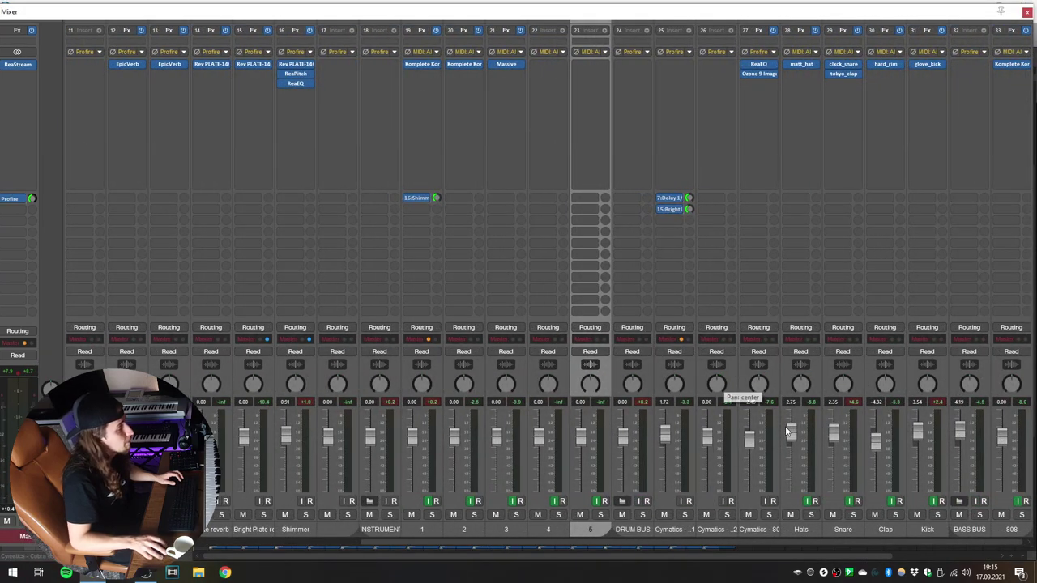
pyautogui.doubleClick(931, 444)
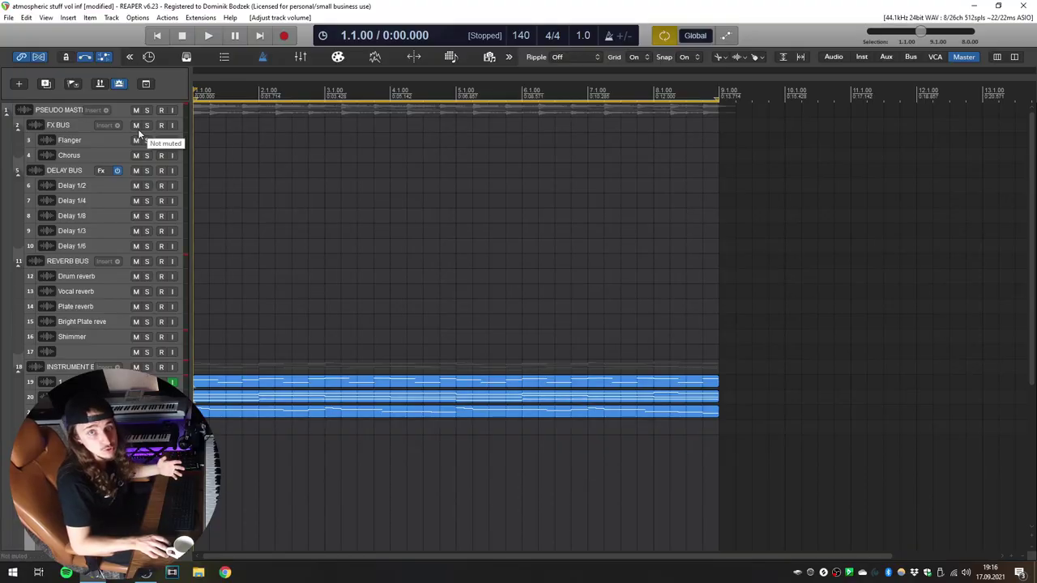
# Make the PSEUDO MASTER track taller and widen the track panel, then show the Mixer.
pyautogui.moveTo(127, 119); pyautogui.dragTo(128, 162)
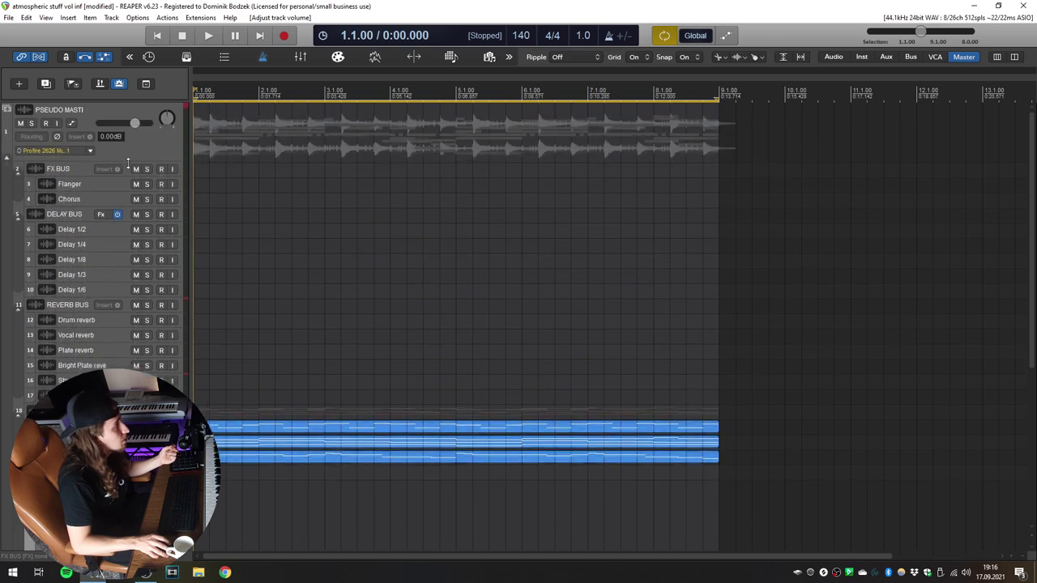
pyautogui.moveTo(192, 152); pyautogui.dragTo(278, 152)
pyautogui.scroll(-5, 102, 198)
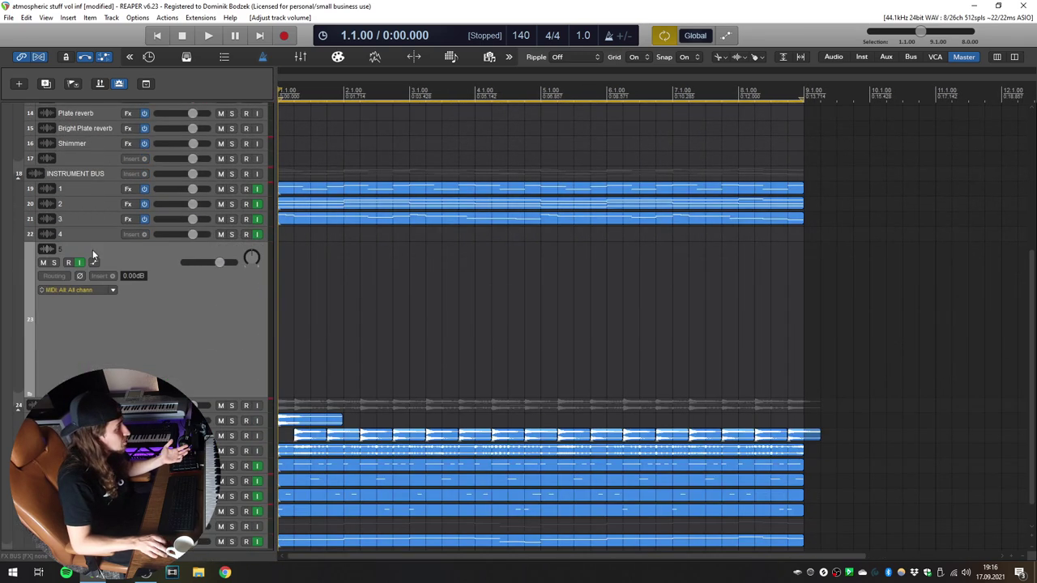
pyautogui.scroll(5, 92, 250)
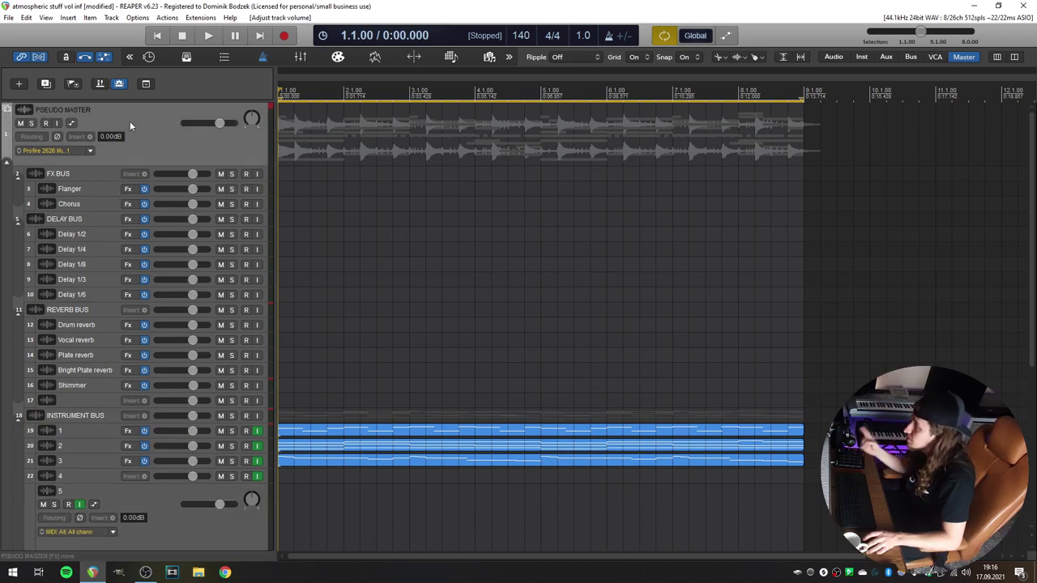
pyautogui.hotkey('ctrl', 'm')
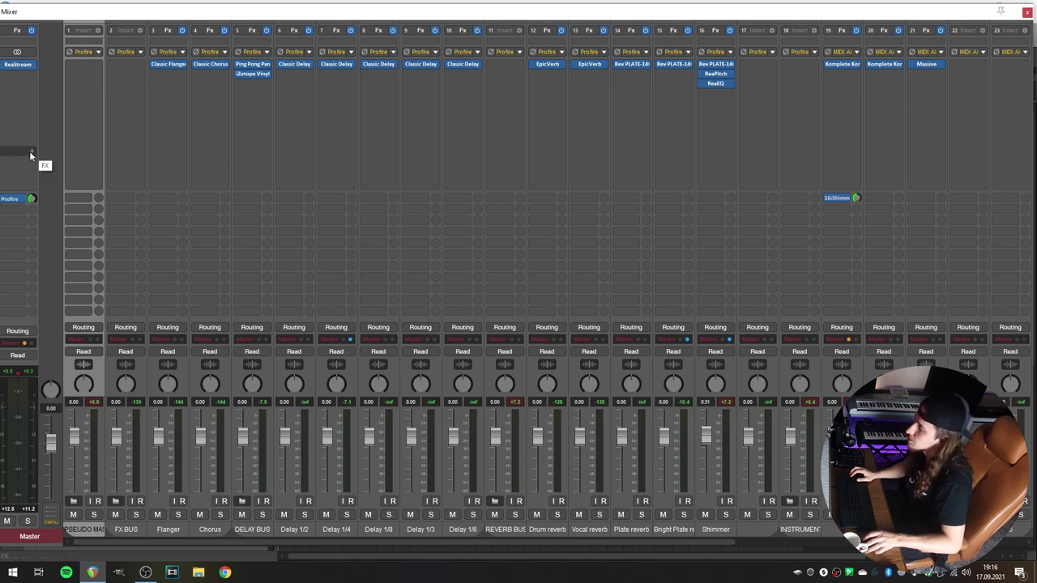
pyautogui.hotkey('ctrl', 'm')
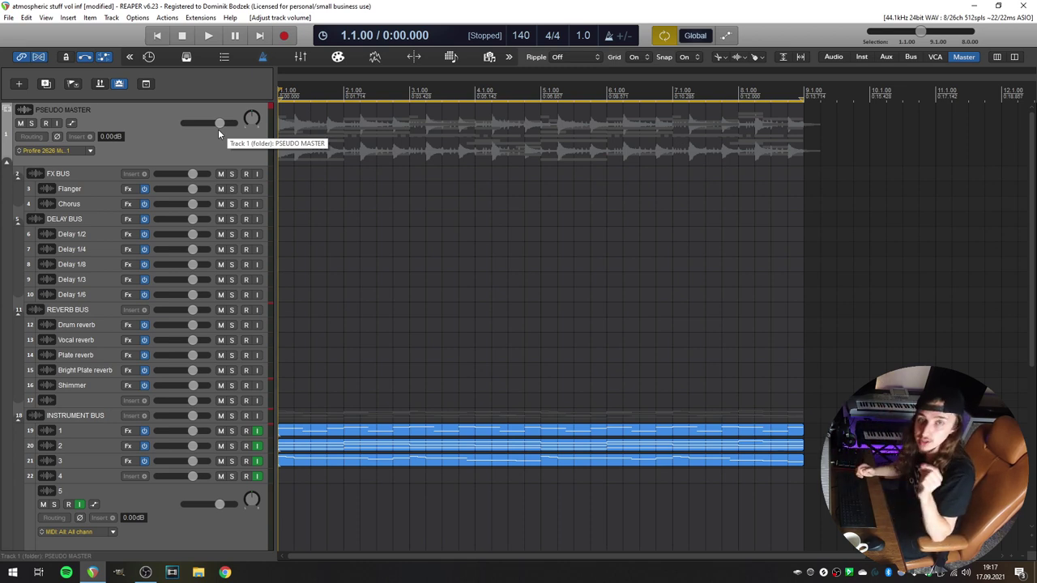
pyautogui.hotkey('ctrl', 'm')
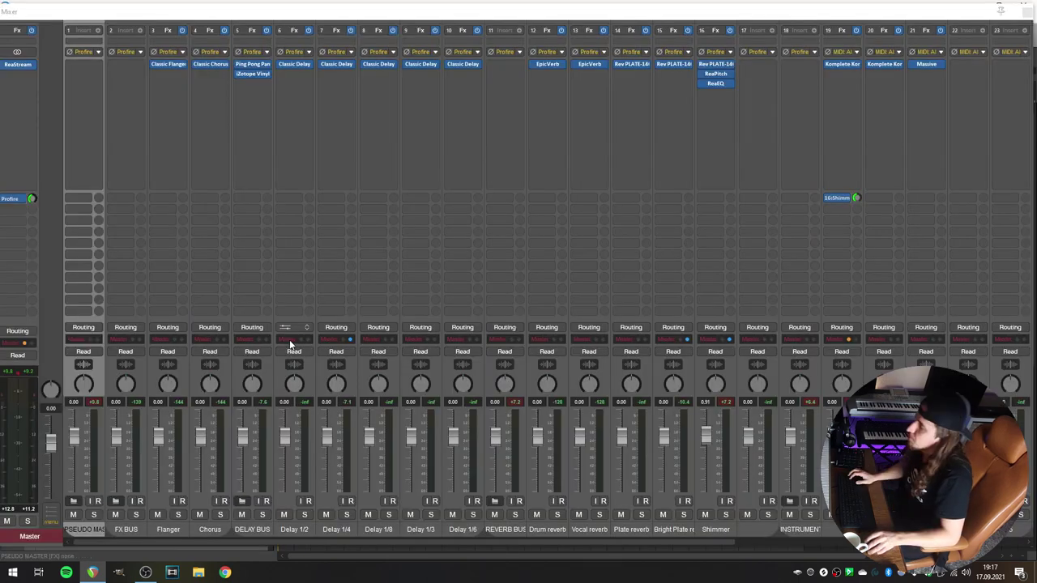
pyautogui.moveTo(77, 447); pyautogui.dragTo(78, 458)
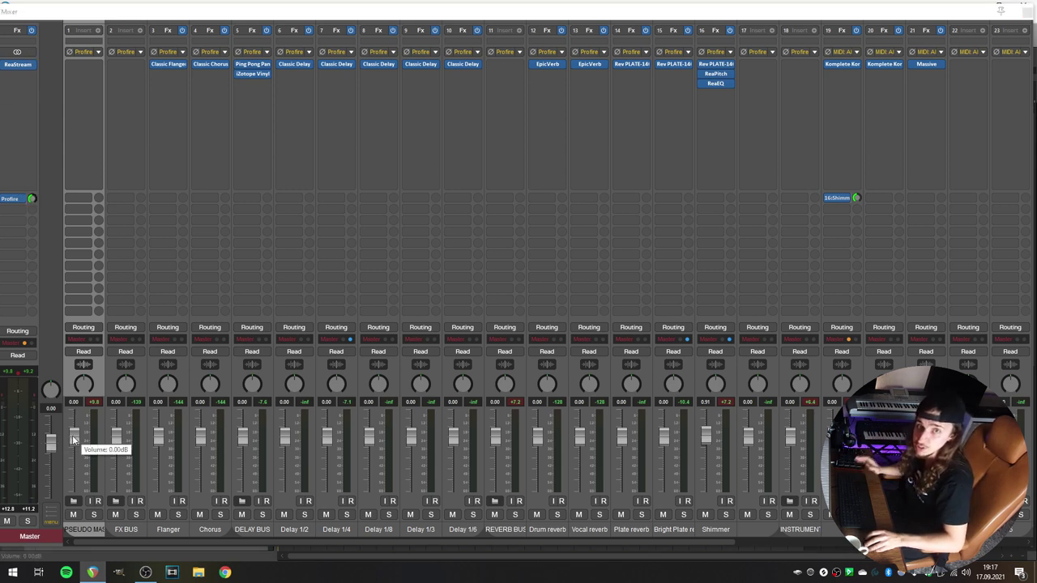
# Pull the PSEUDO MASTER fader down to -6.58 dB.
pyautogui.moveTo(73, 440); pyautogui.dragTo(75, 462)
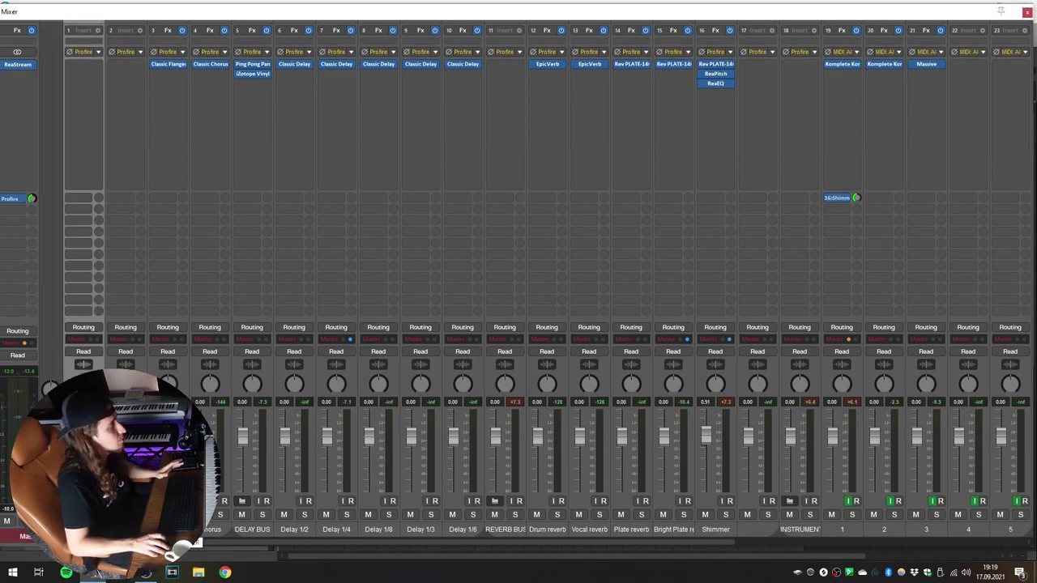
# Close the Mixer, drop instrument tracks 1, 2 and 3 to -inf dB, and start playback.
pyautogui.click(1026, 13)
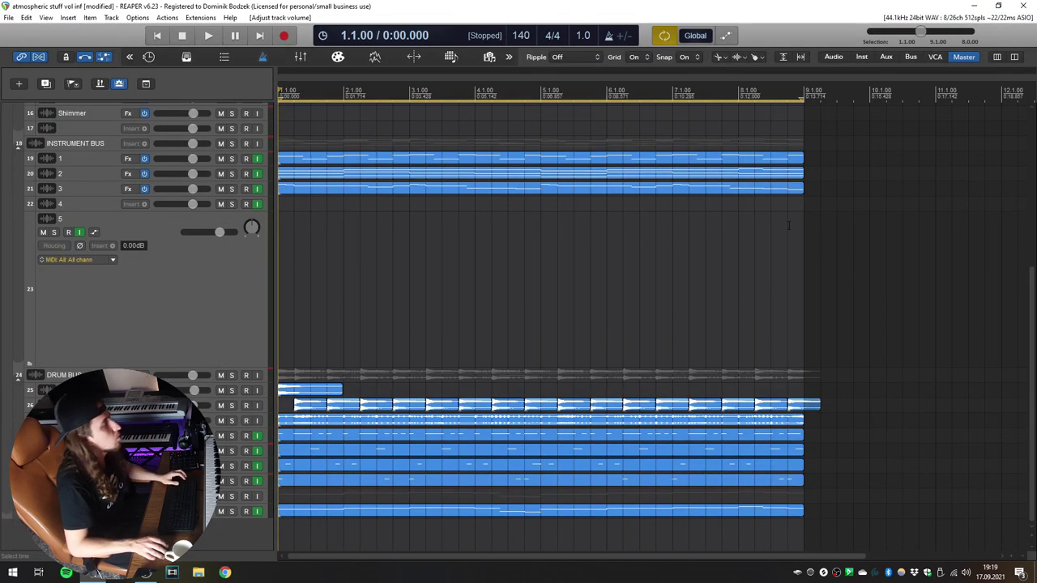
pyautogui.click(565, 273)
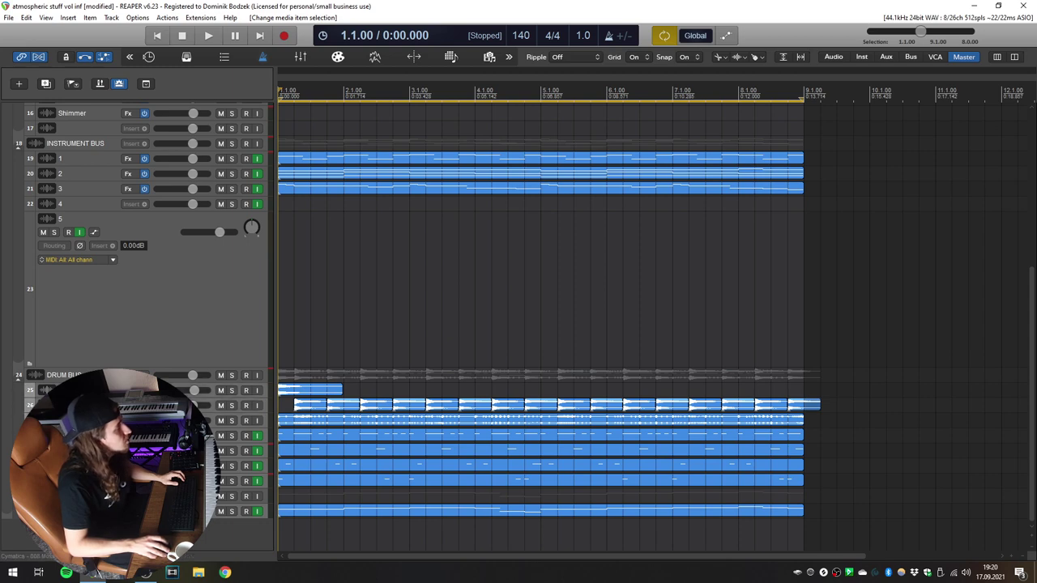
pyautogui.keyDown('ctrl'); pyautogui.click(88, 188); pyautogui.keyUp('ctrl')
pyautogui.keyDown('ctrl'); pyautogui.click(90, 173); pyautogui.keyUp('ctrl')
pyautogui.keyDown('ctrl'); pyautogui.click(91, 158); pyautogui.keyUp('ctrl')
pyautogui.scroll(3, 88, 177)
pyautogui.scroll(-3, 88, 177)
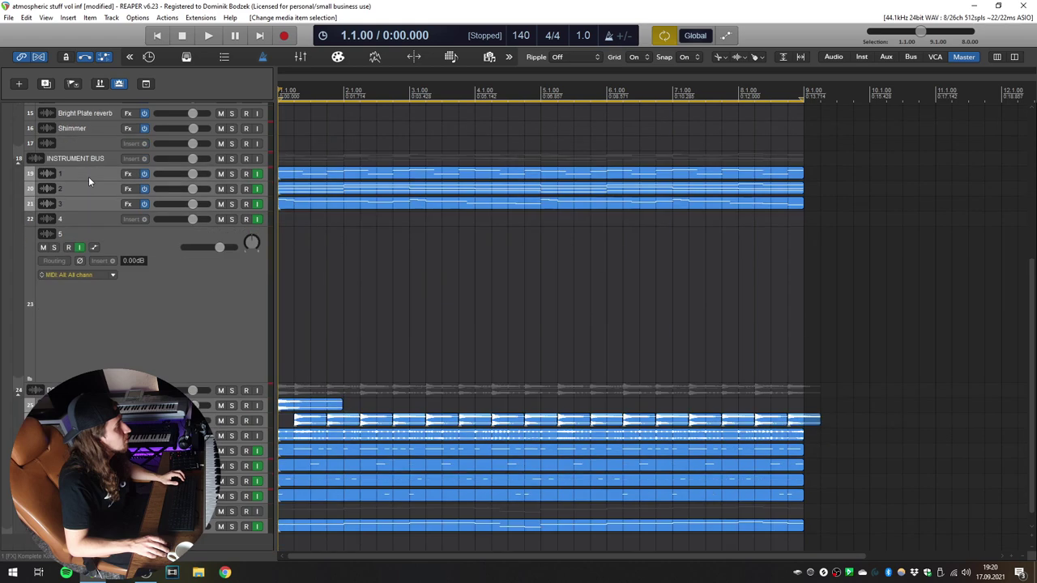
pyautogui.moveTo(194, 155); pyautogui.dragTo(164, 160)
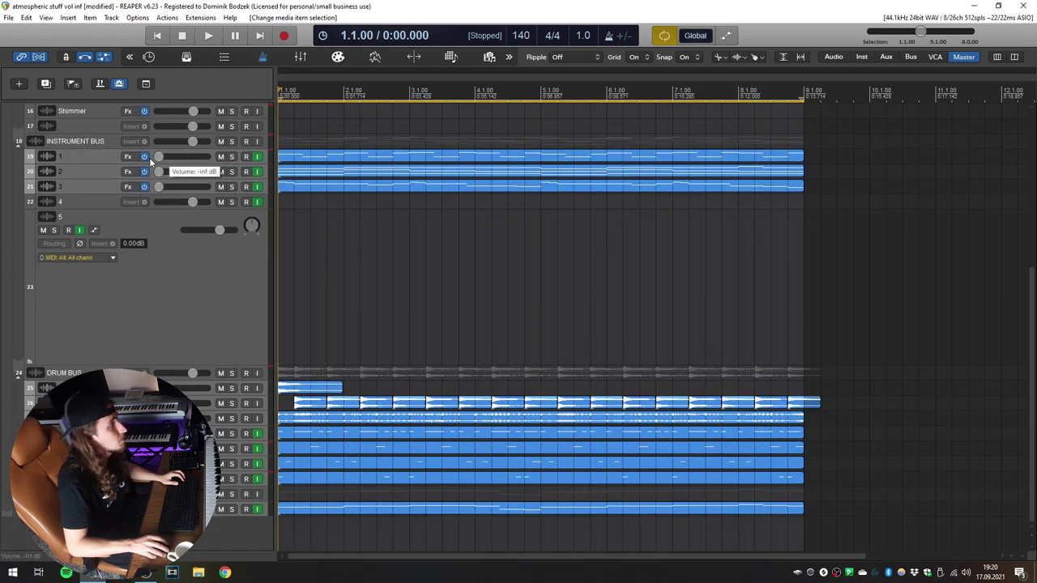
pyautogui.press('space')
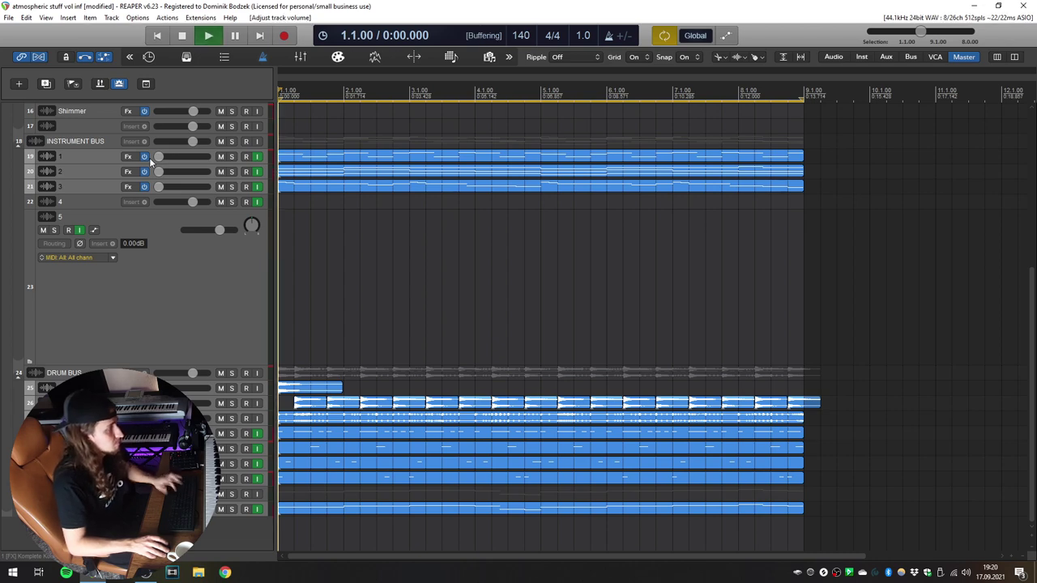
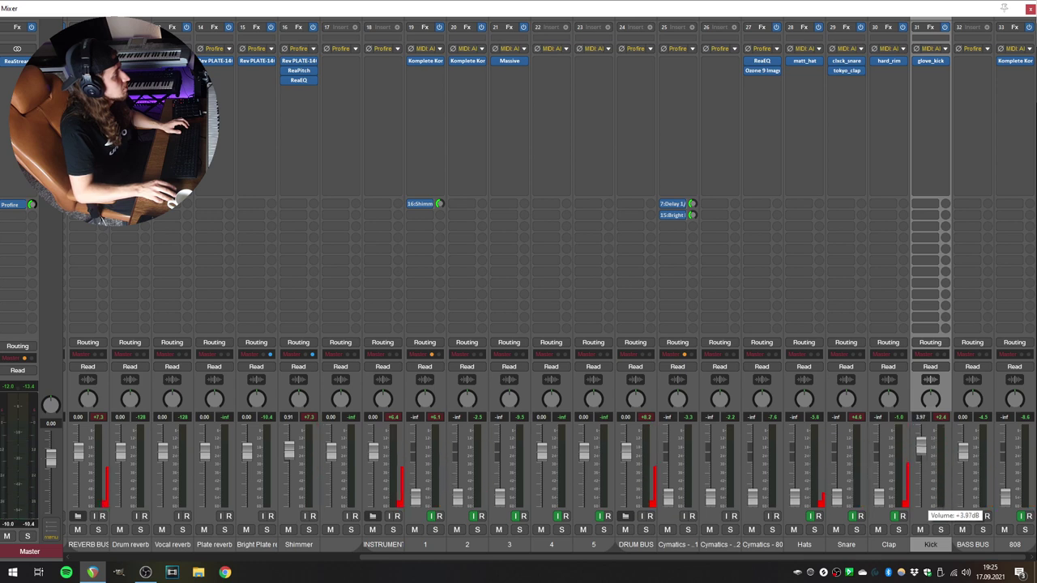
# Raise the Kick fader to about +5.8 dB and bring the Snare up from -inf to about +5 dB.
pyautogui.moveTo(924, 508); pyautogui.dragTo(921, 452)
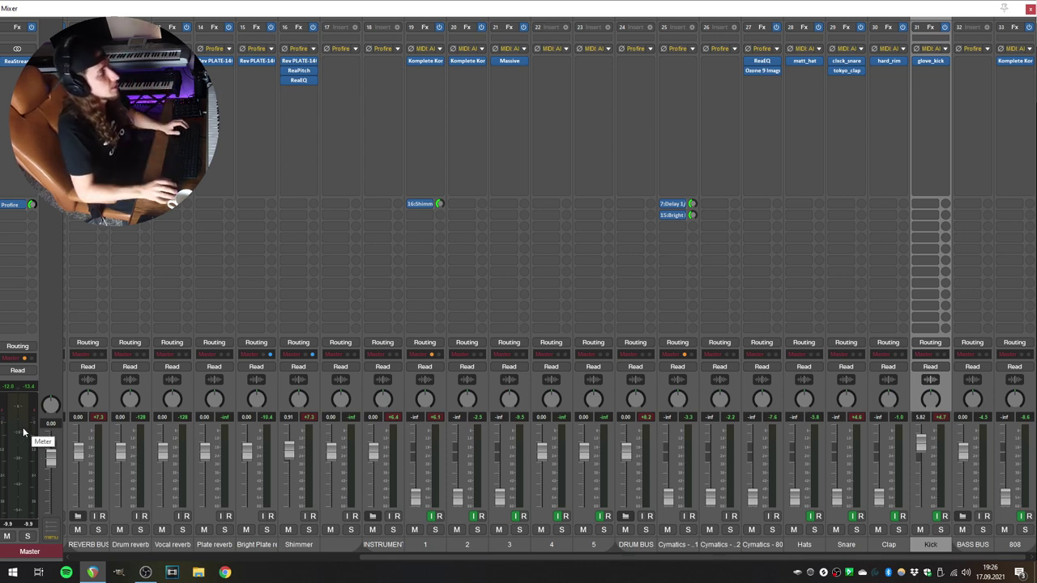
pyautogui.click(842, 545)
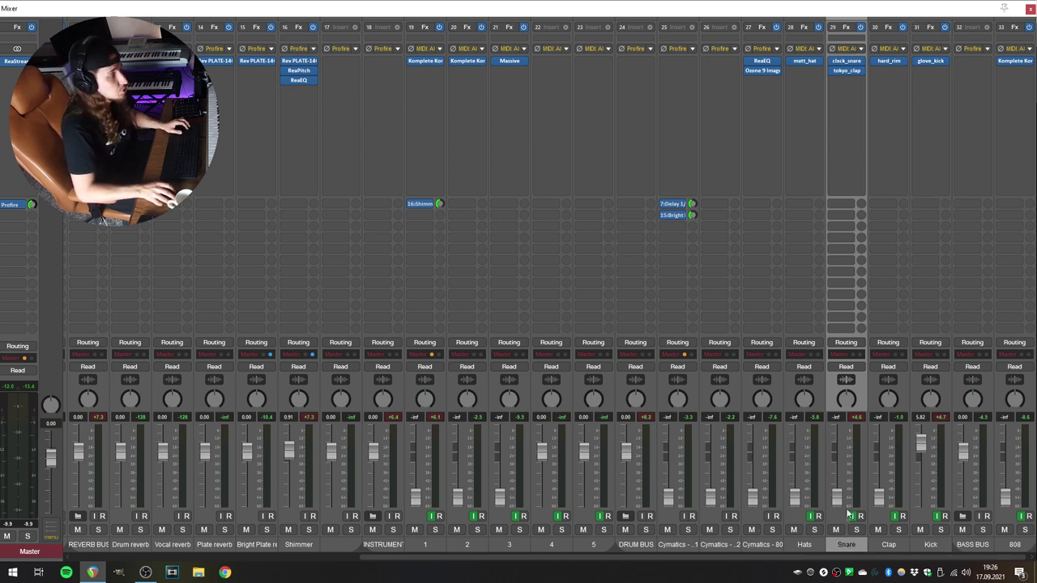
pyautogui.moveTo(843, 504); pyautogui.dragTo(837, 441)
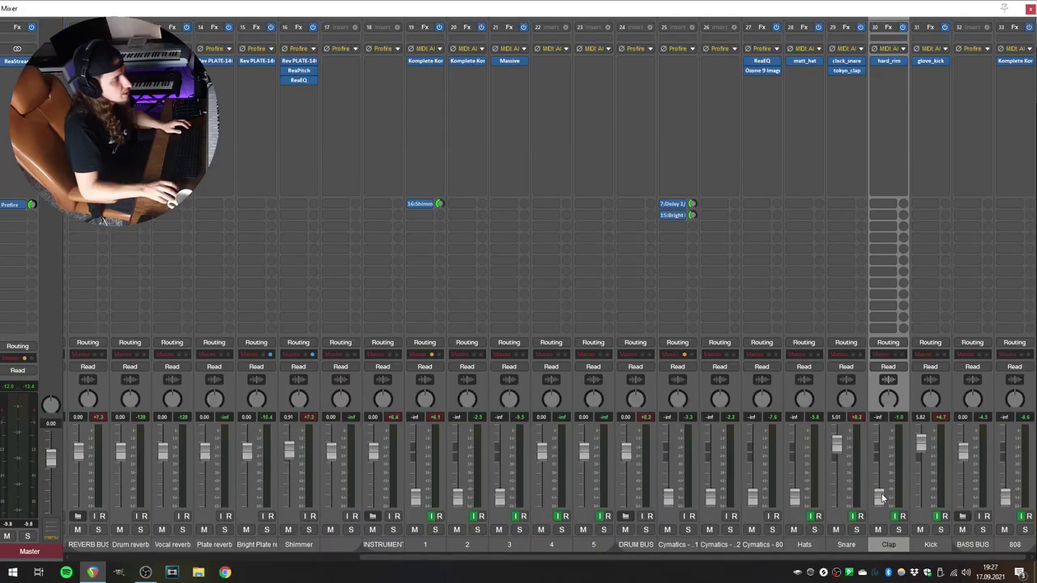
# Bring the Clap fader up from -inf to a rough mix level.
pyautogui.scroll(5, 883, 498)
pyautogui.scroll(3, 891, 506)
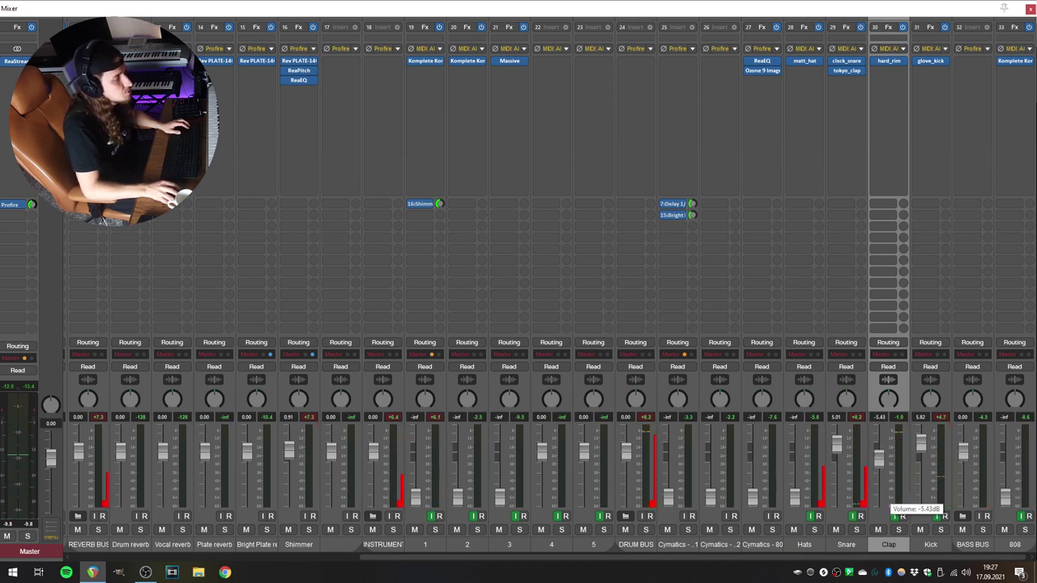
pyautogui.scroll(-1, 893, 454)
pyautogui.scroll(-1, 891, 469)
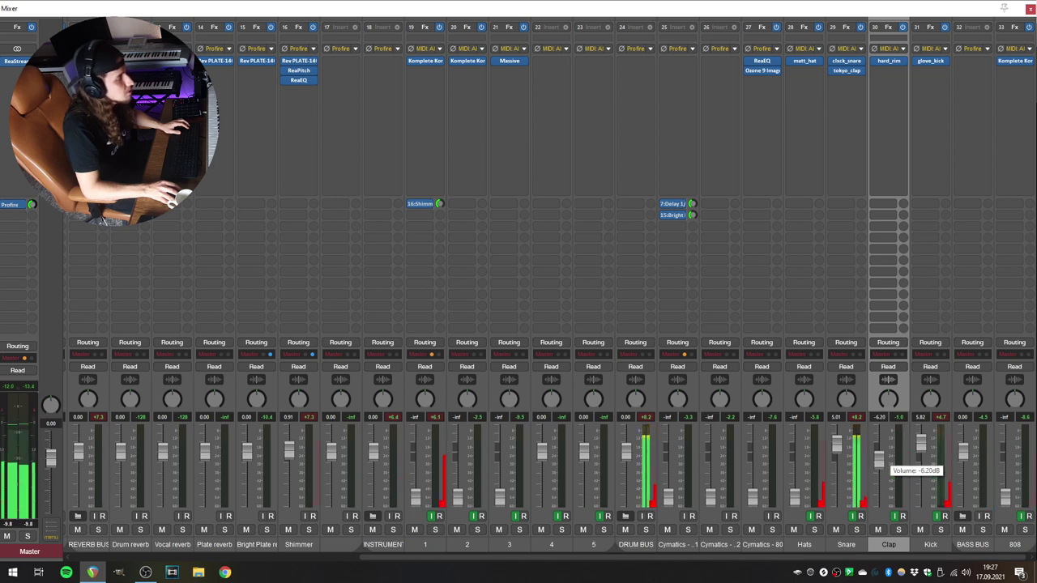
pyautogui.scroll(1, 891, 468)
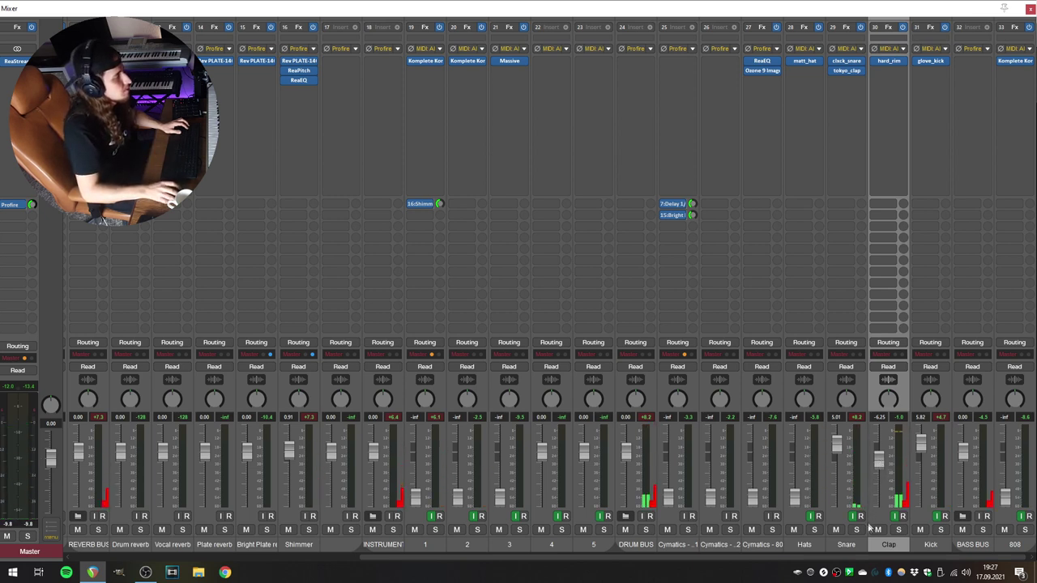
# Raise the Hats fader up from -inf to a rough mix level.
pyautogui.click(815, 546)
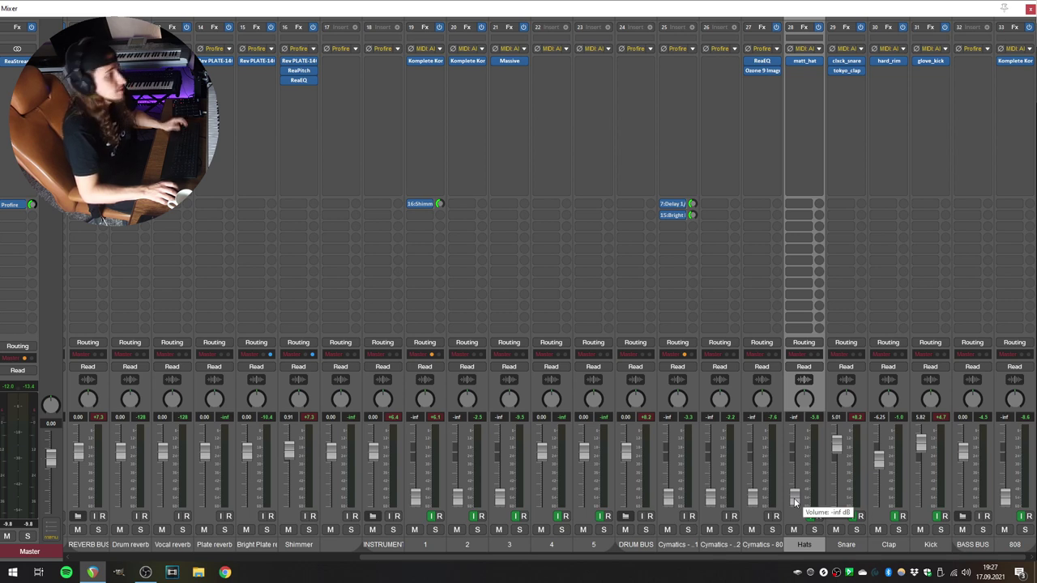
pyautogui.scroll(2, 796, 503)
pyautogui.scroll(3, 795, 503)
pyautogui.scroll(2, 796, 503)
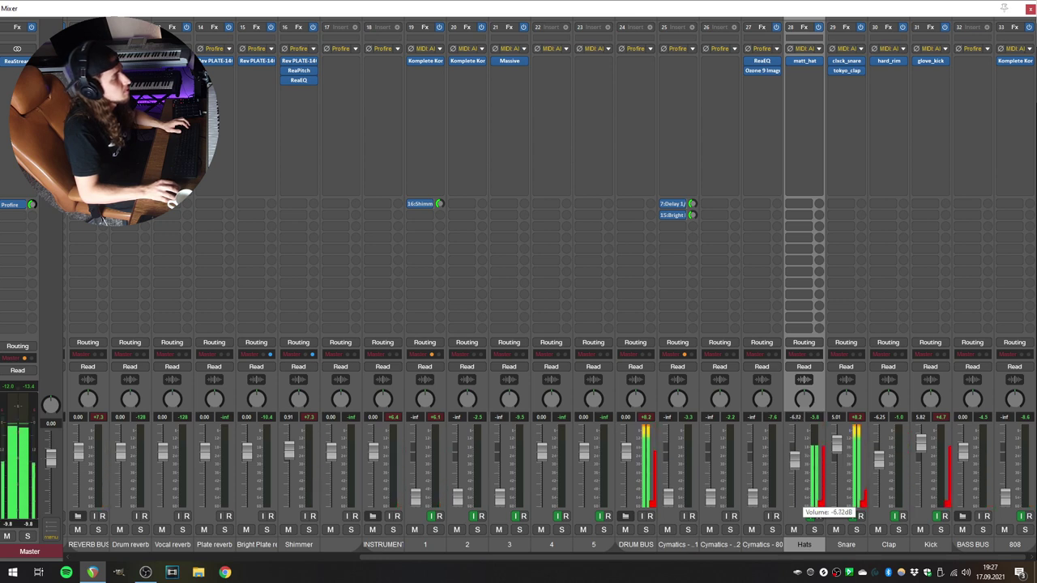
pyautogui.scroll(1, 796, 503)
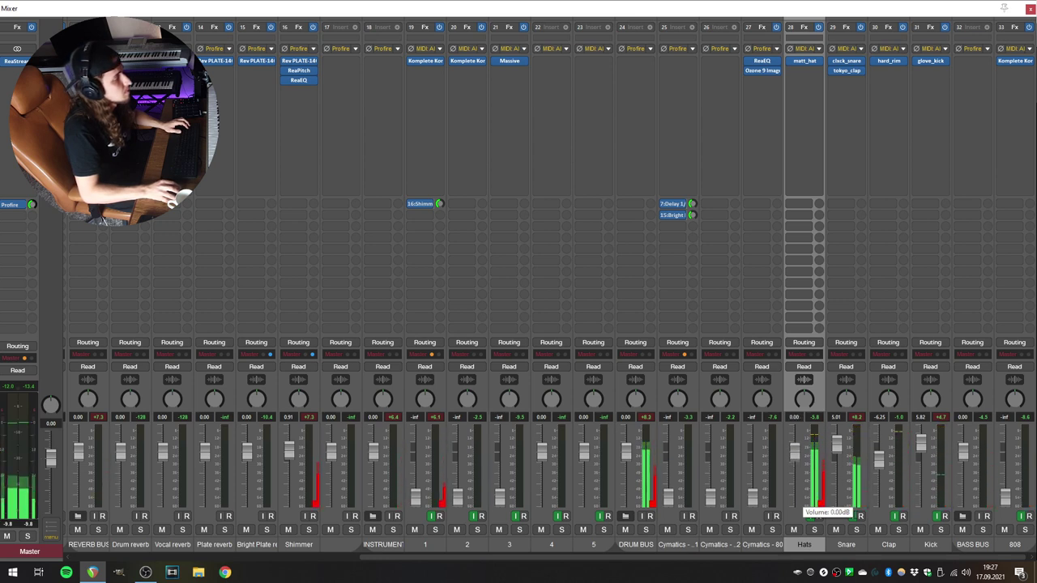
pyautogui.scroll(1, 800, 505)
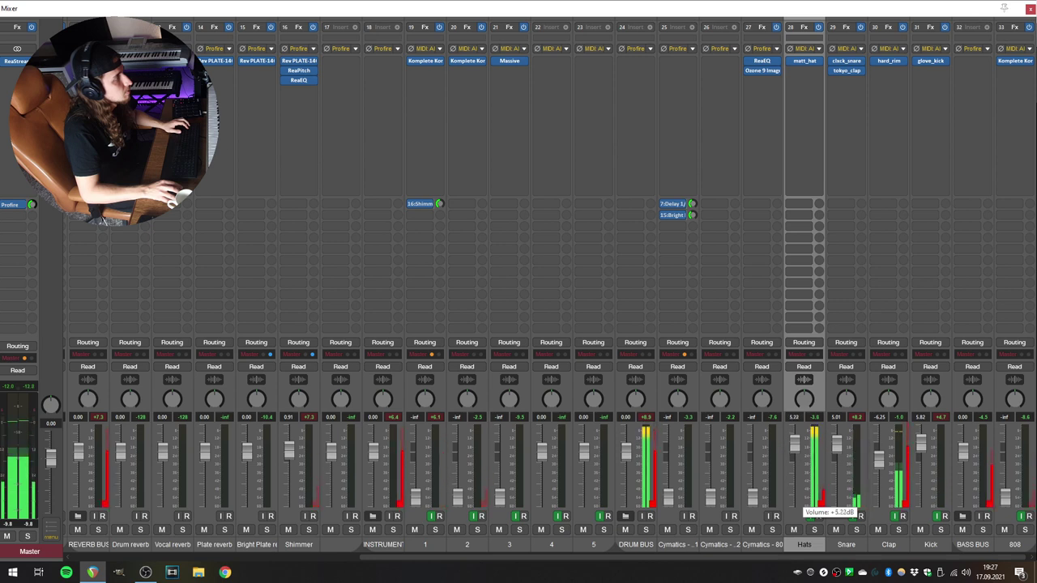
pyautogui.scroll(1, 806, 453)
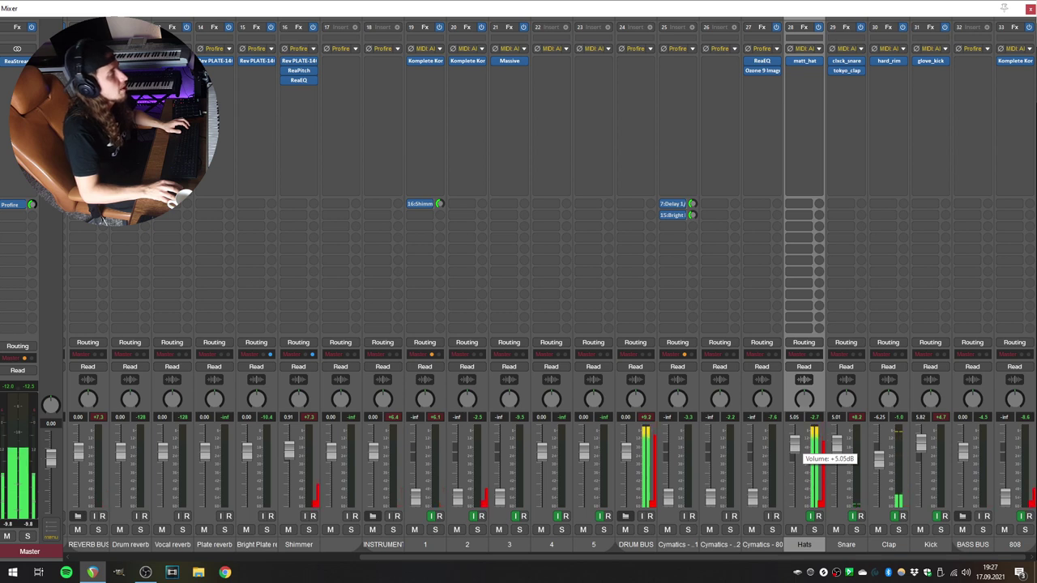
pyautogui.scroll(-1, 805, 456)
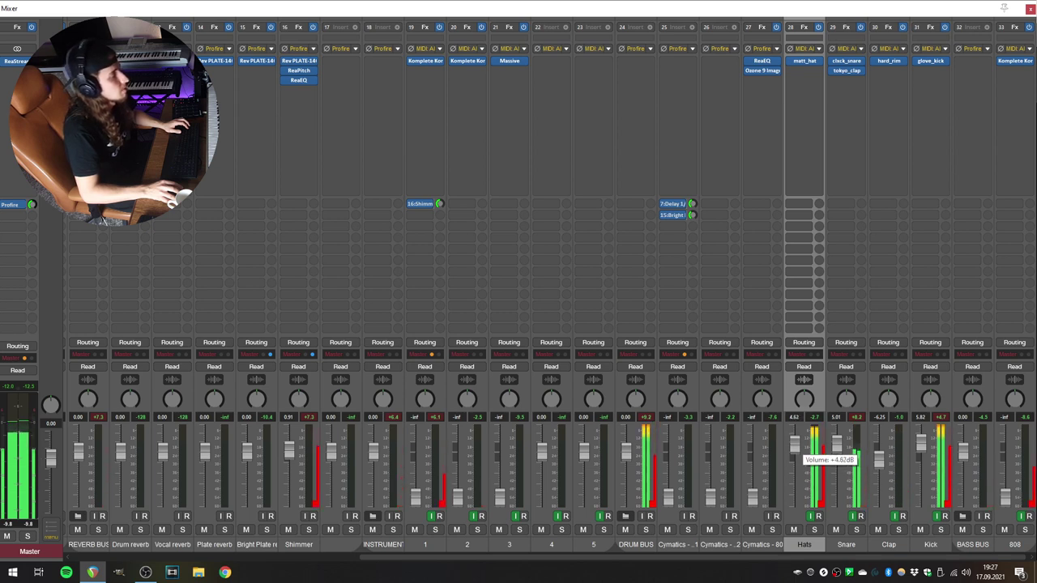
# Bring Cymatics tracks 27 and 26 up, and raise track 25 from -inf to about -5.2 dB.
pyautogui.click(767, 546)
pyautogui.scroll(2, 754, 499)
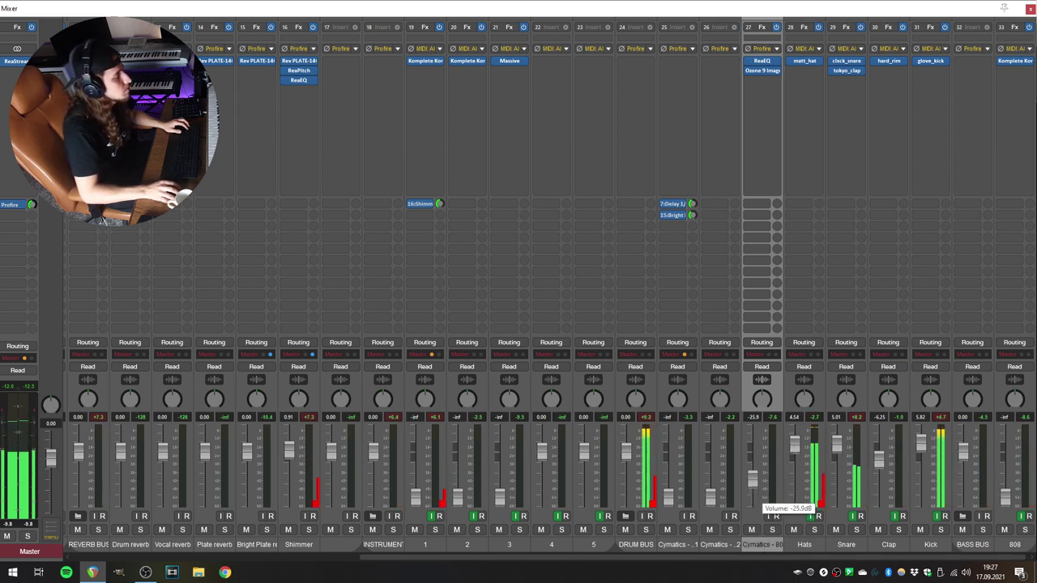
pyautogui.scroll(2, 754, 498)
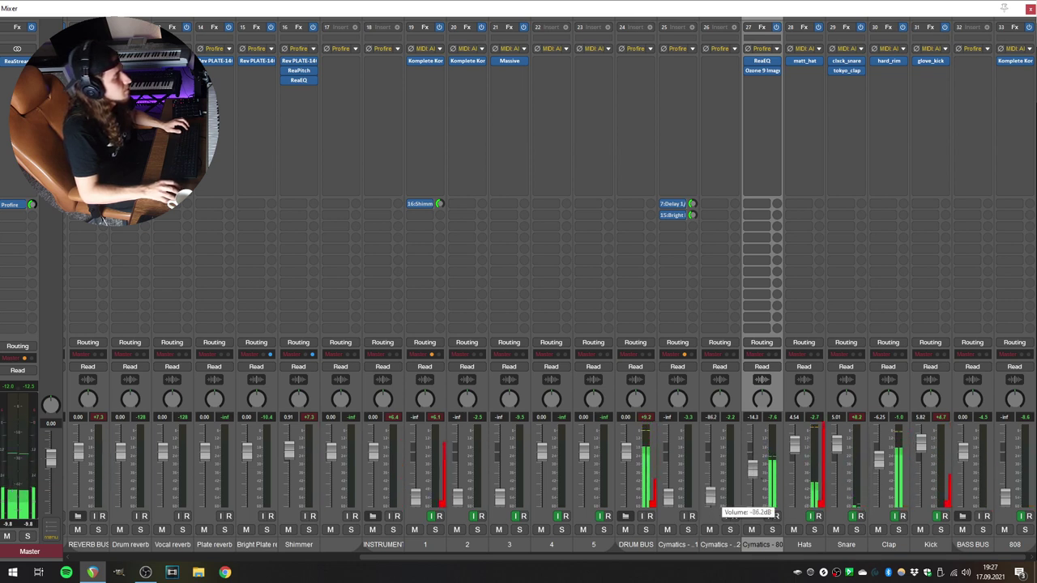
pyautogui.scroll(2, 710, 496)
pyautogui.scroll(4, 711, 496)
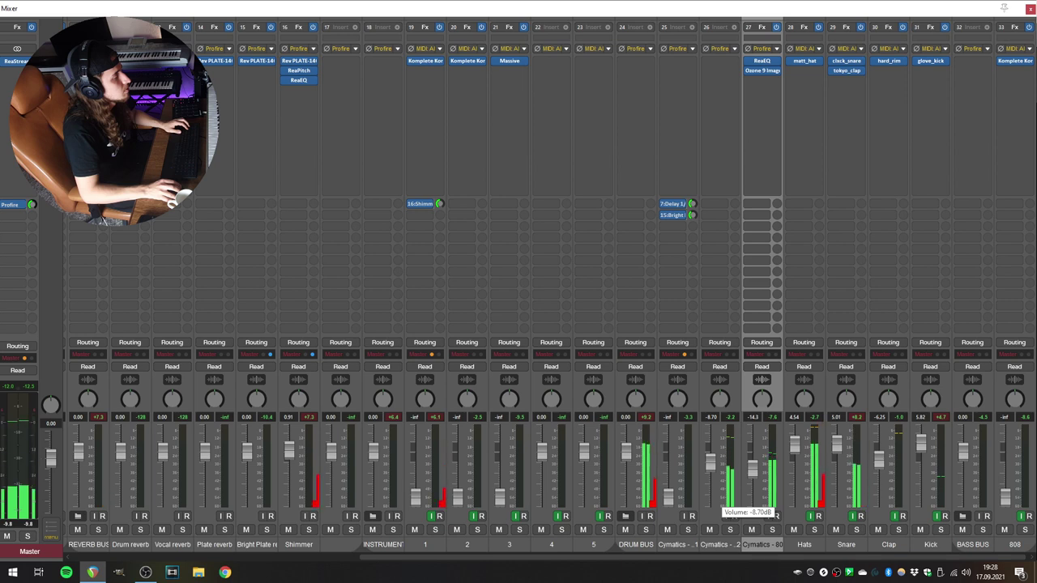
pyautogui.scroll(-1, 714, 468)
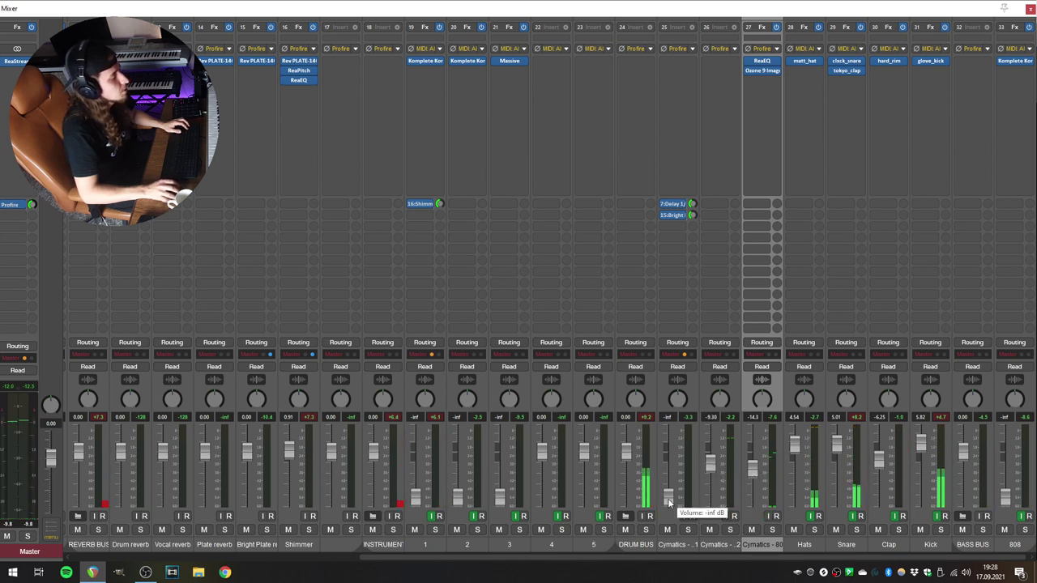
pyautogui.moveTo(669, 501); pyautogui.dragTo(671, 464)
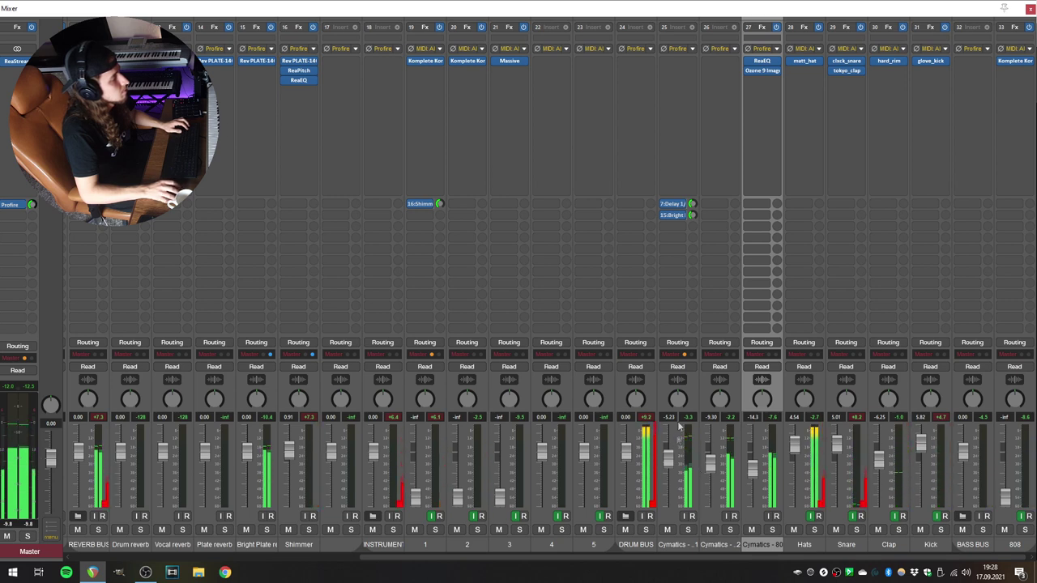
# Check track 25's Bright Plate reverb and Delay 1/4 send settings, then select the Bright Plate reverb track.
pyautogui.click(676, 215)
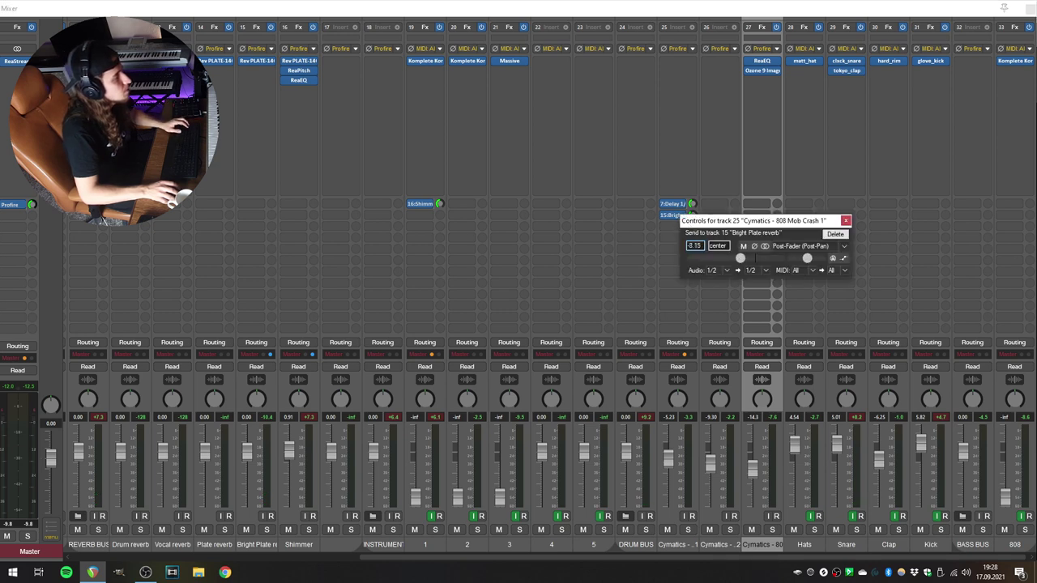
pyautogui.click(845, 221)
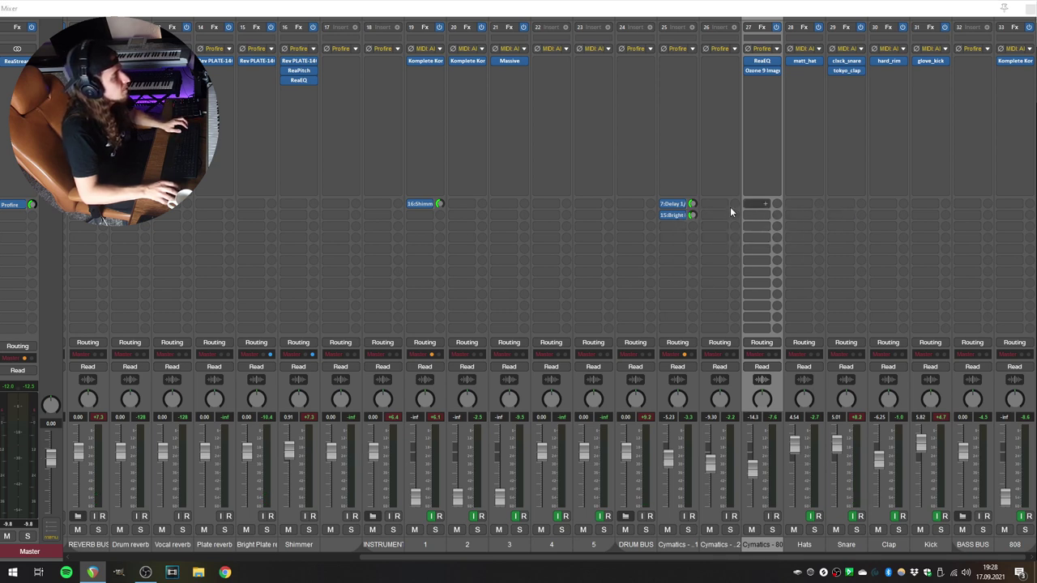
pyautogui.click(674, 204)
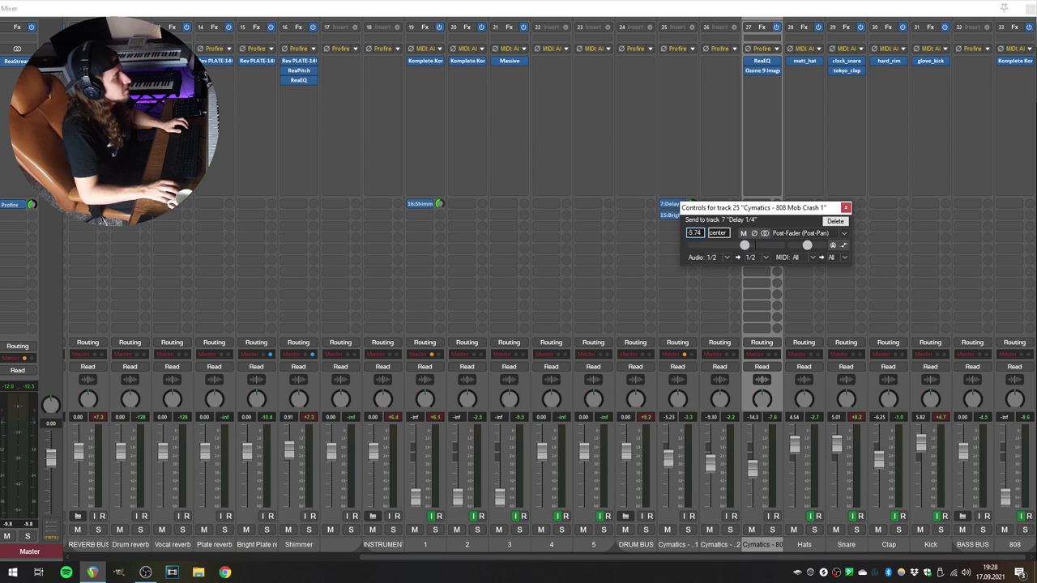
pyautogui.click(845, 207)
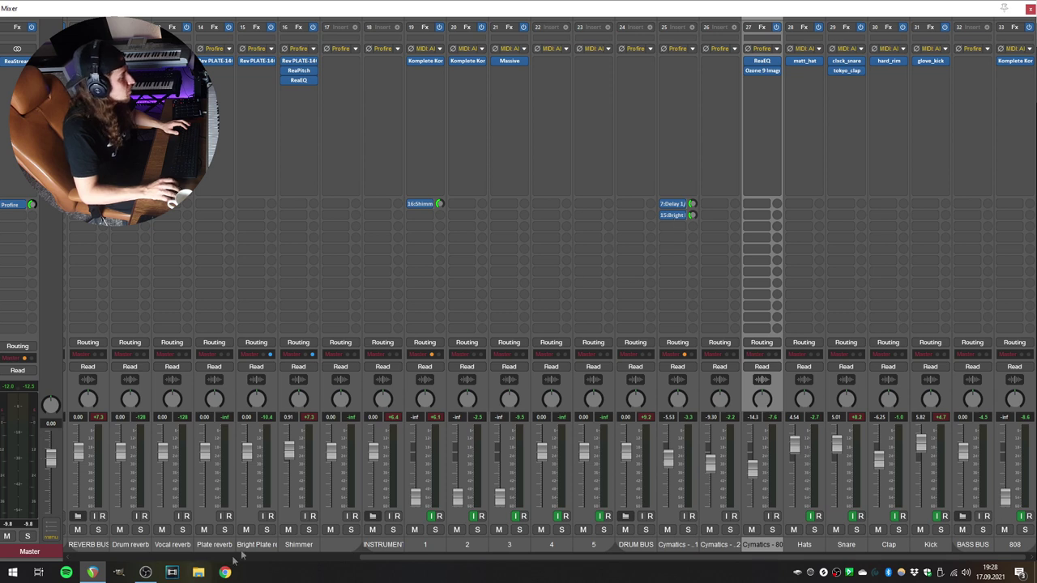
pyautogui.click(266, 545)
# Play the mix and inspect the Kick, Clap, Snare and Hats sampler instruments.
pyautogui.click(661, 544)
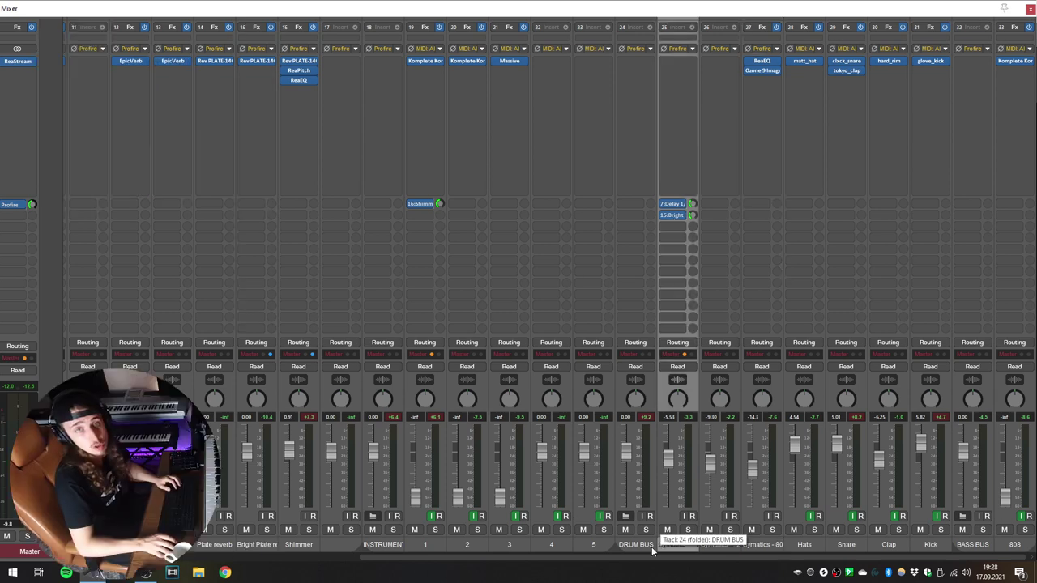
pyautogui.press('space')
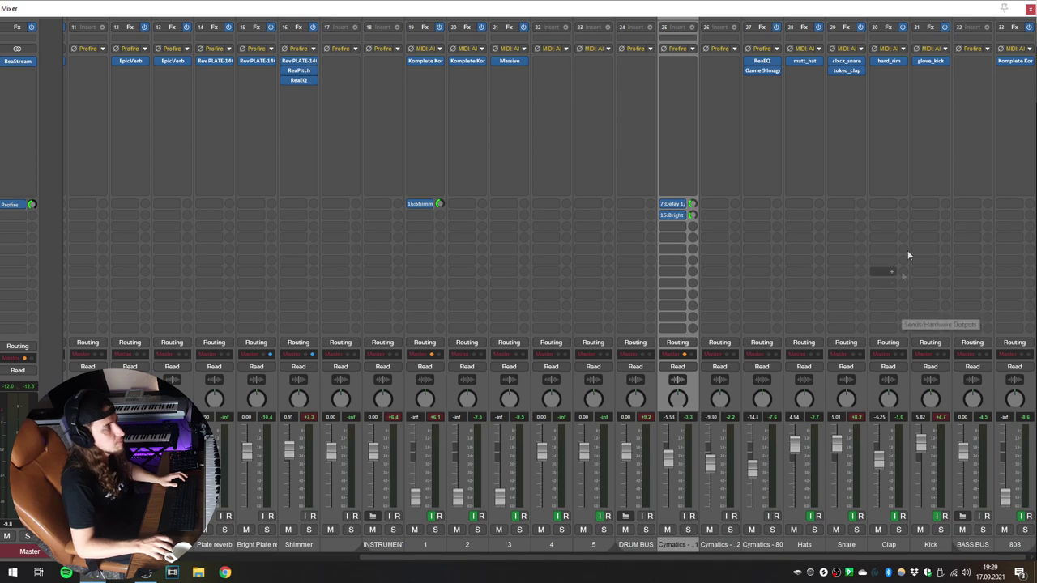
pyautogui.click(930, 61)
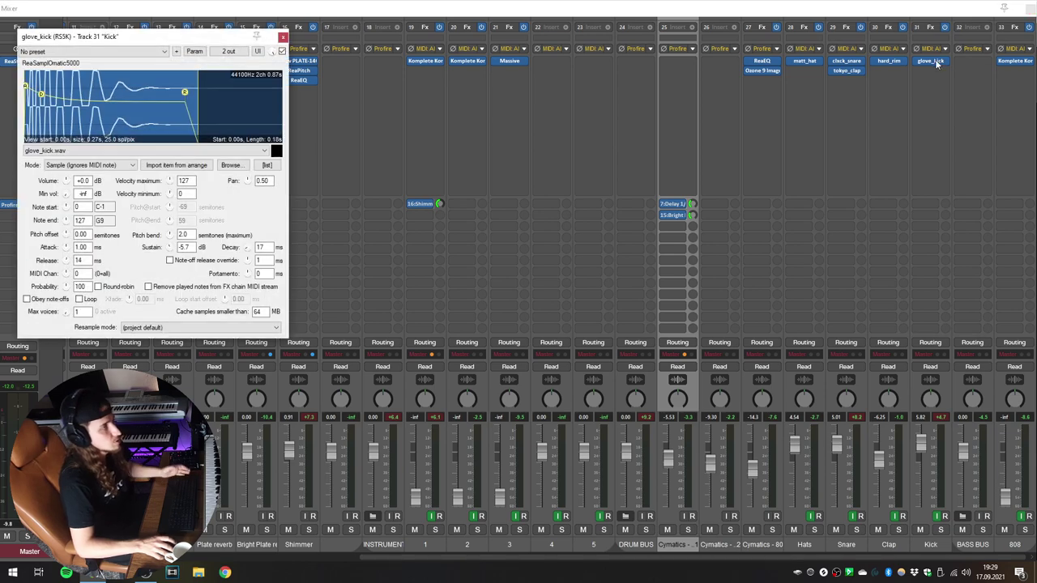
pyautogui.click(881, 61)
pyautogui.click(847, 61)
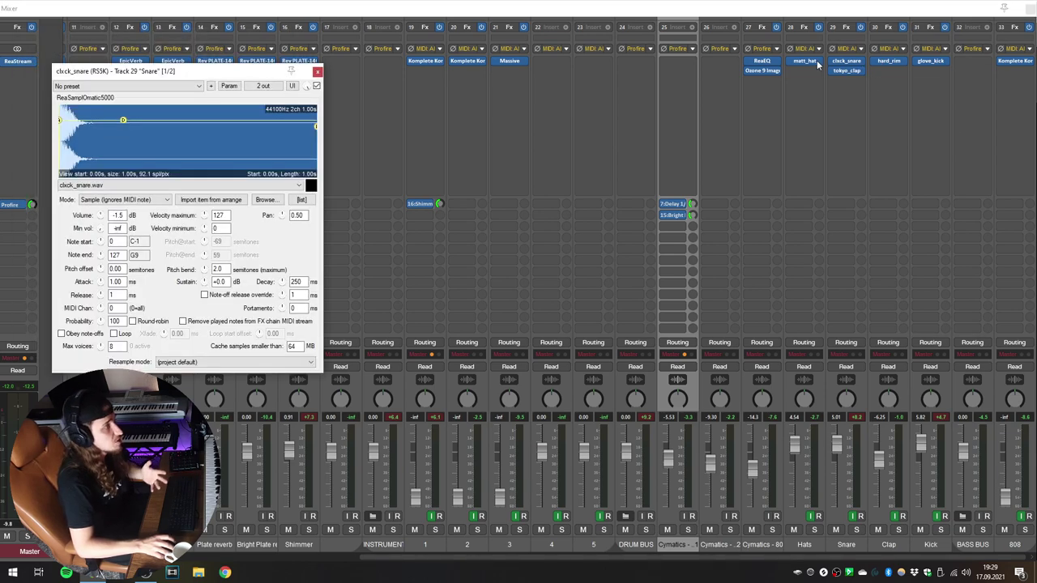
pyautogui.click(815, 61)
pyautogui.click(765, 63)
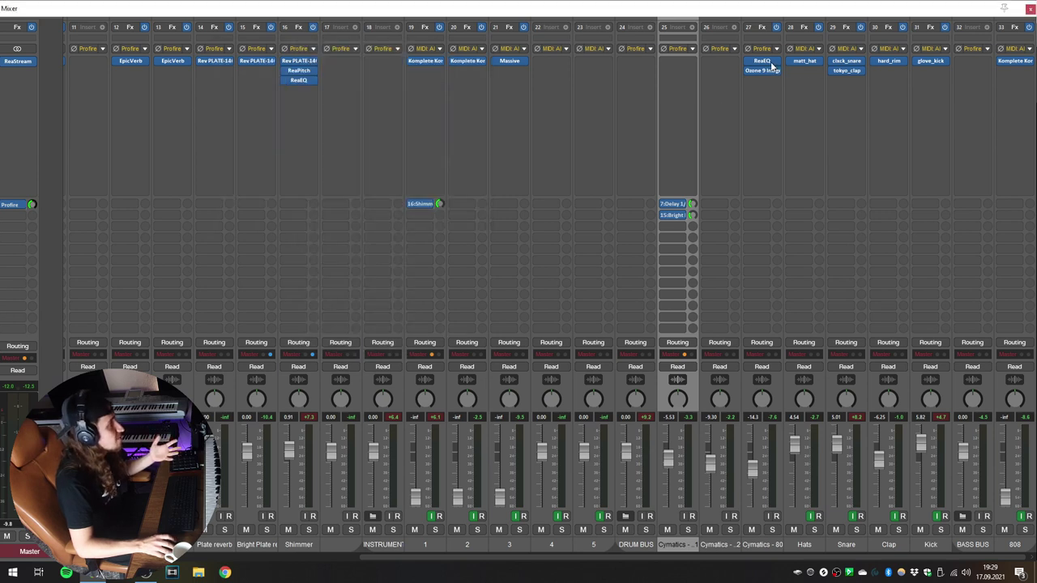
# Inspect track 27's ReaEQ and the Cymatics 808 Ozone Imager, then open Add FX for the Kick.
pyautogui.click(762, 353)
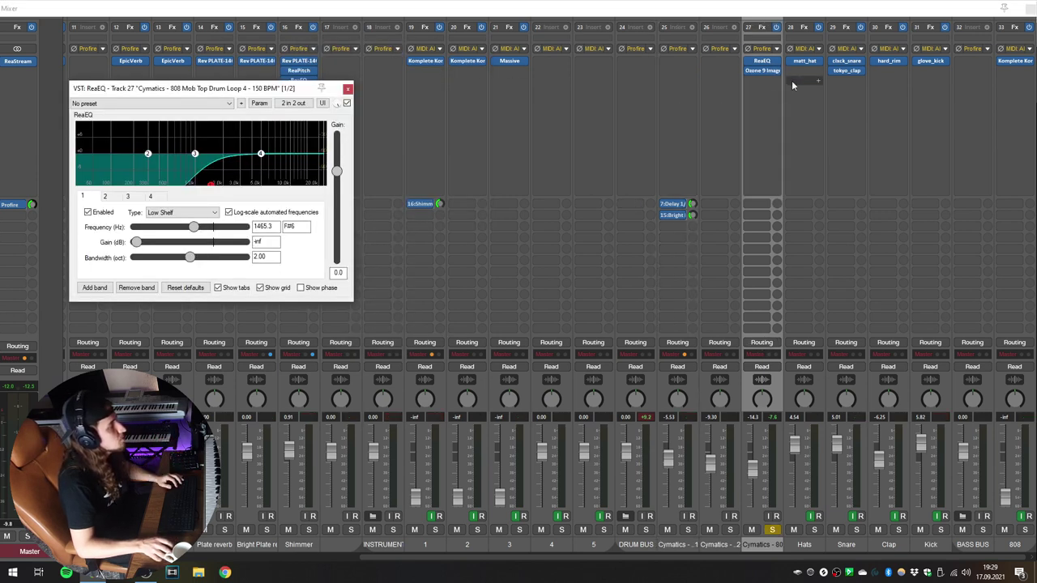
pyautogui.press('space')
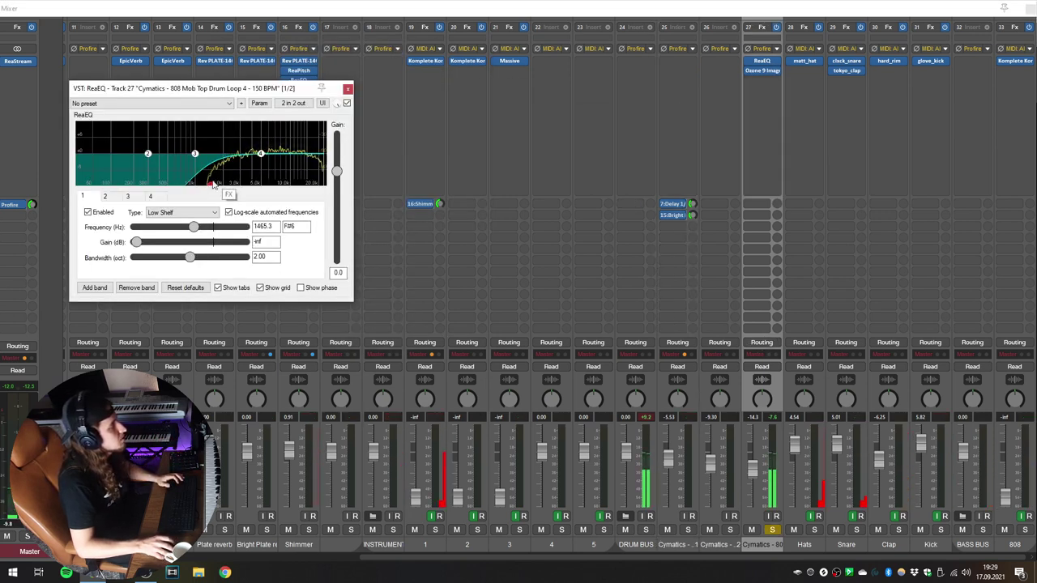
pyautogui.click(762, 71)
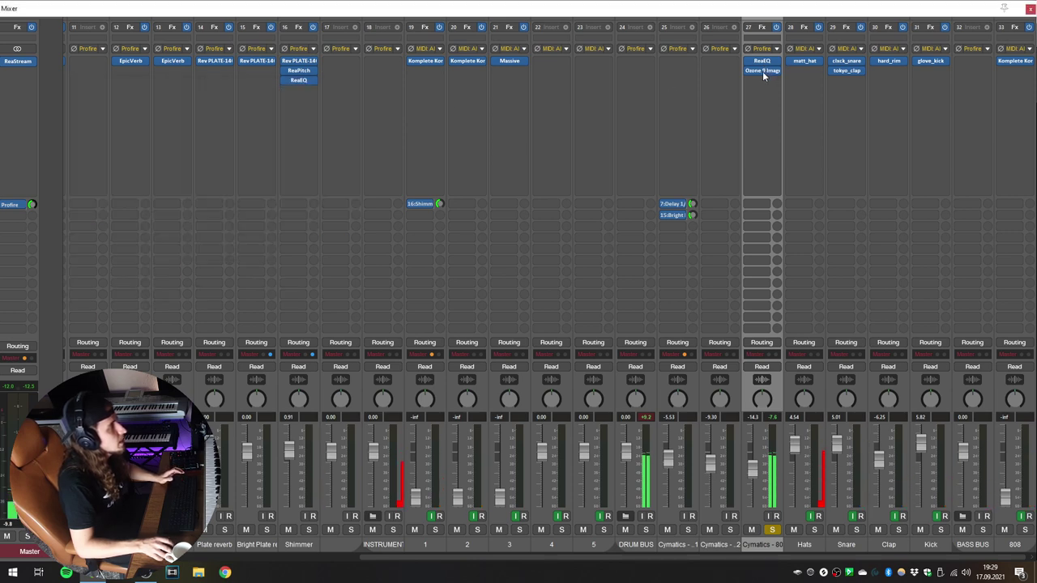
pyautogui.moveTo(510, 109); pyautogui.dragTo(500, 82)
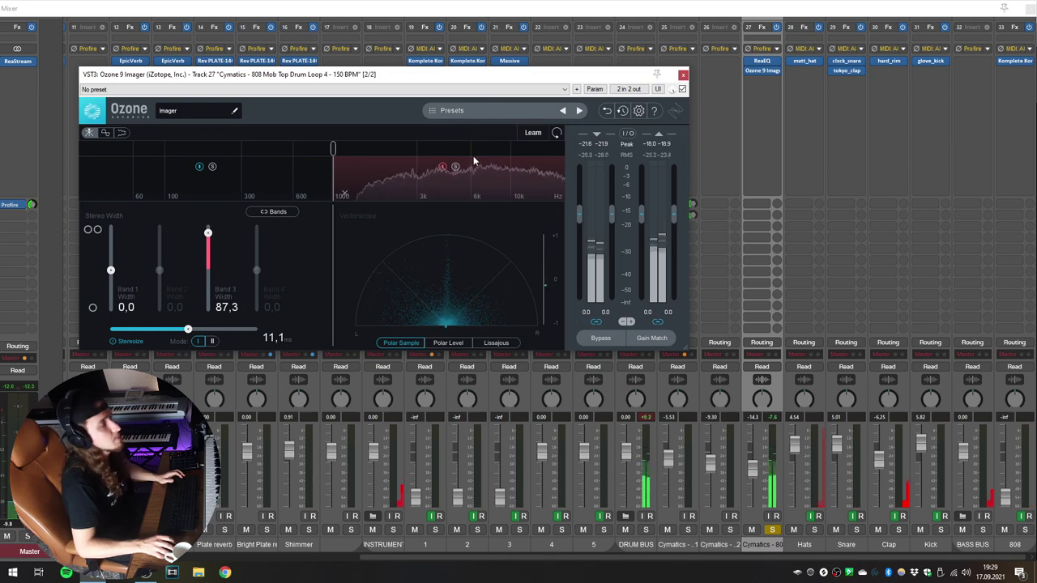
pyautogui.click(917, 79)
pyautogui.doubleClick(919, 78)
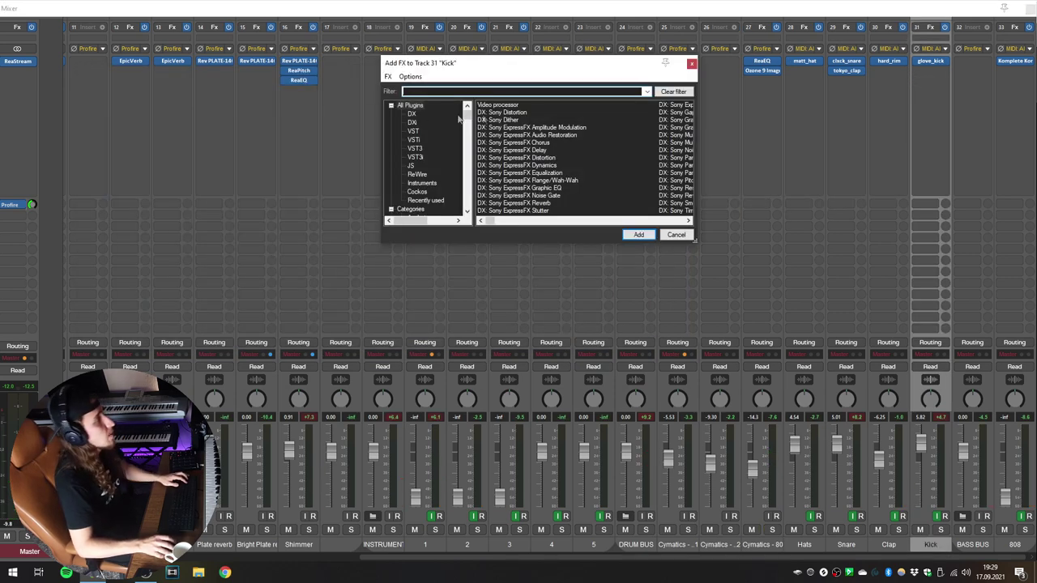
# Add ReaEQ to the Kick, turning band 4 into a -inf high shelf near 12.7 kHz.
pyautogui.write('eq')
pyautogui.doubleClick(504, 167)
pyautogui.press('space')
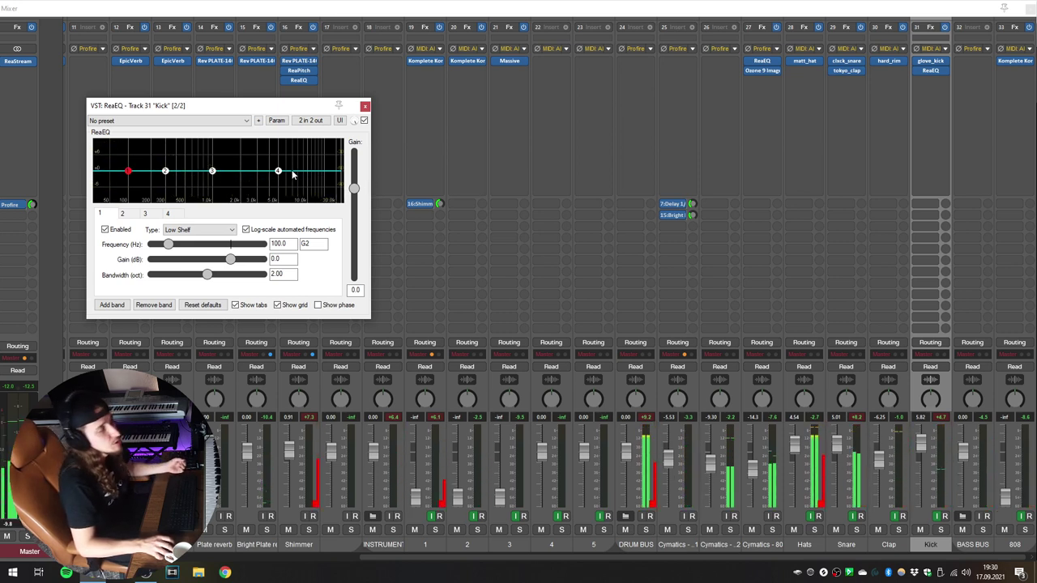
pyautogui.moveTo(278, 171); pyautogui.dragTo(320, 230)
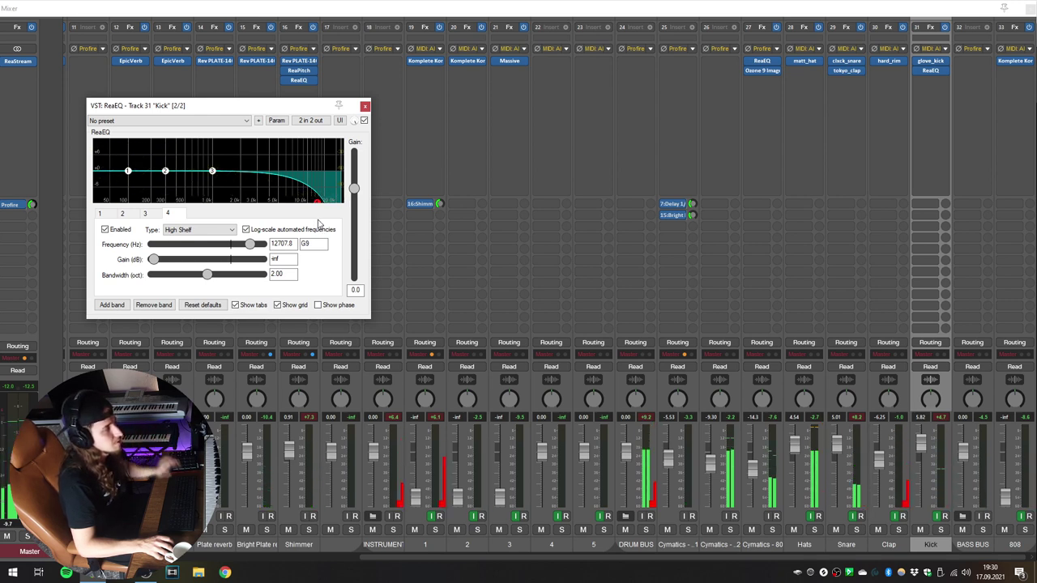
pyautogui.click(365, 108)
pyautogui.doubleClick(886, 93)
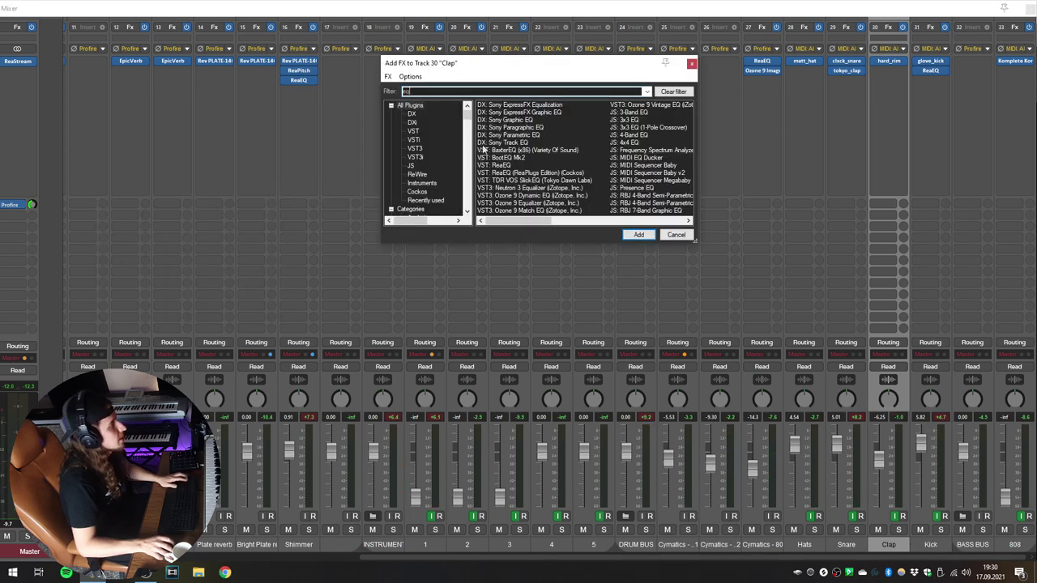
# Add ReaEQ to the Clap with a band 1 low-shelf cut to -inf at about 254 Hz.
pyautogui.doubleClick(503, 165)
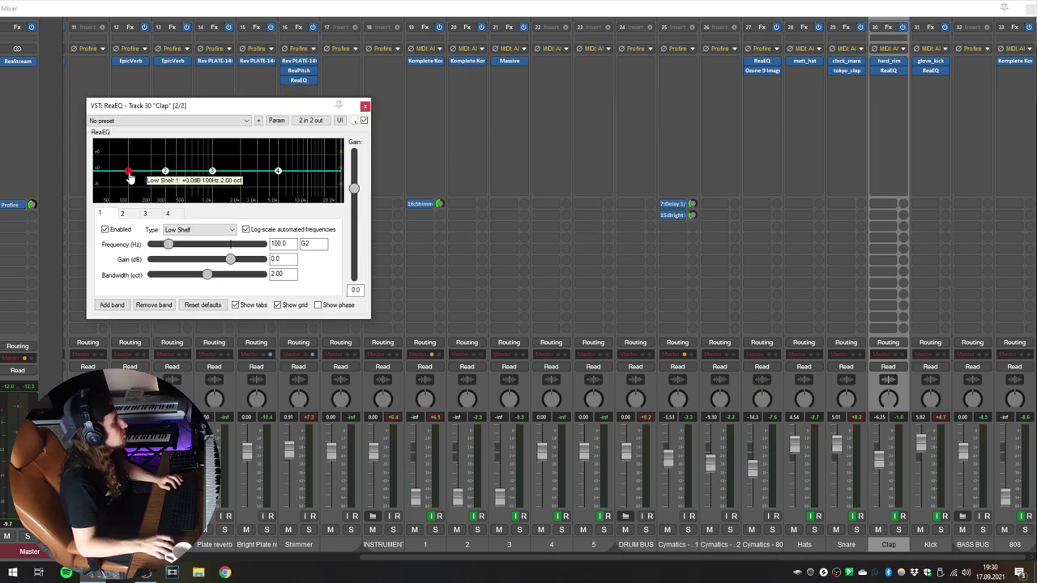
pyautogui.moveTo(128, 174); pyautogui.dragTo(157, 240)
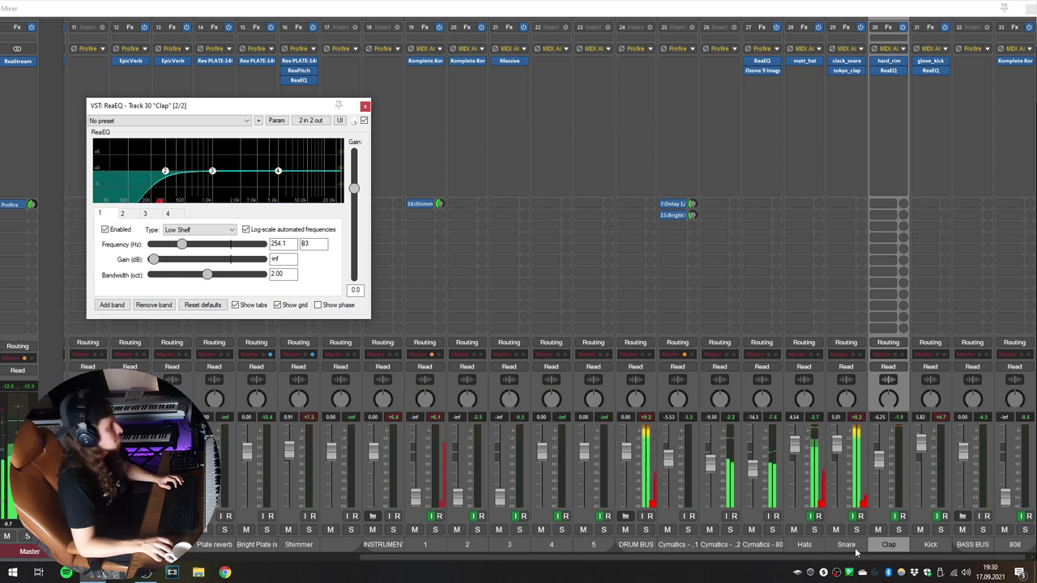
pyautogui.press('space')
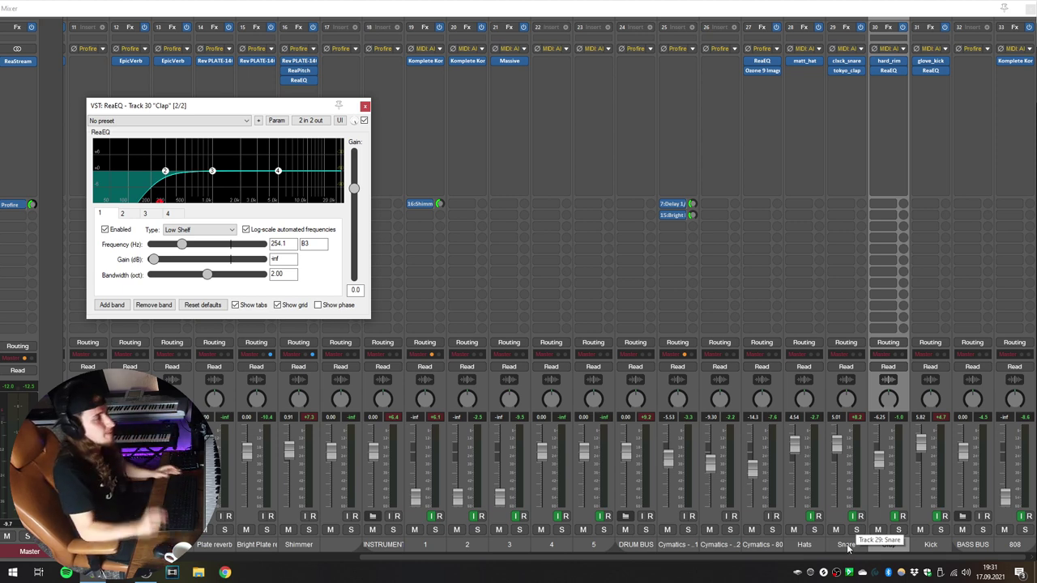
pyautogui.hscroll(-1, 848, 548)
pyautogui.hscroll(1, 874, 558)
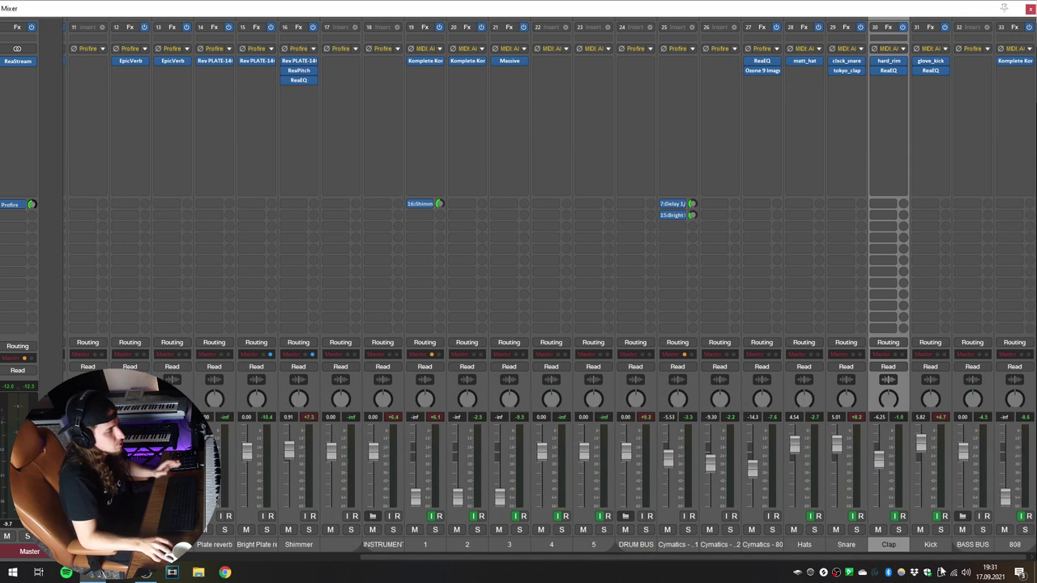
# Copy ReaEQ onto the Snare and set a band 1 low cut at about 112 Hz.
pyautogui.click(850, 549)
pyautogui.moveTo(889, 71); pyautogui.dragTo(856, 83)
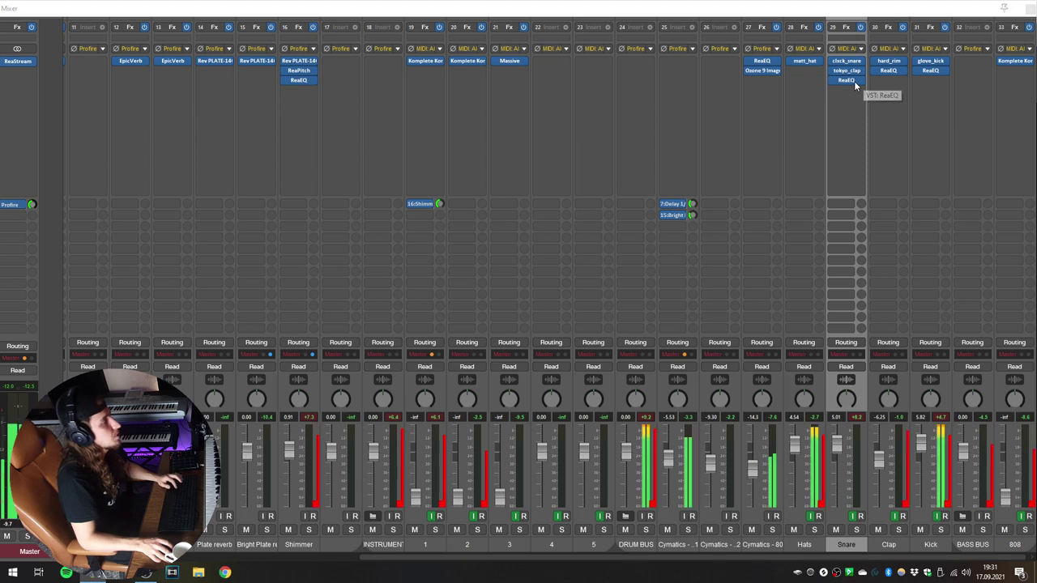
pyautogui.click(847, 81)
pyautogui.moveTo(114, 194); pyautogui.dragTo(153, 273)
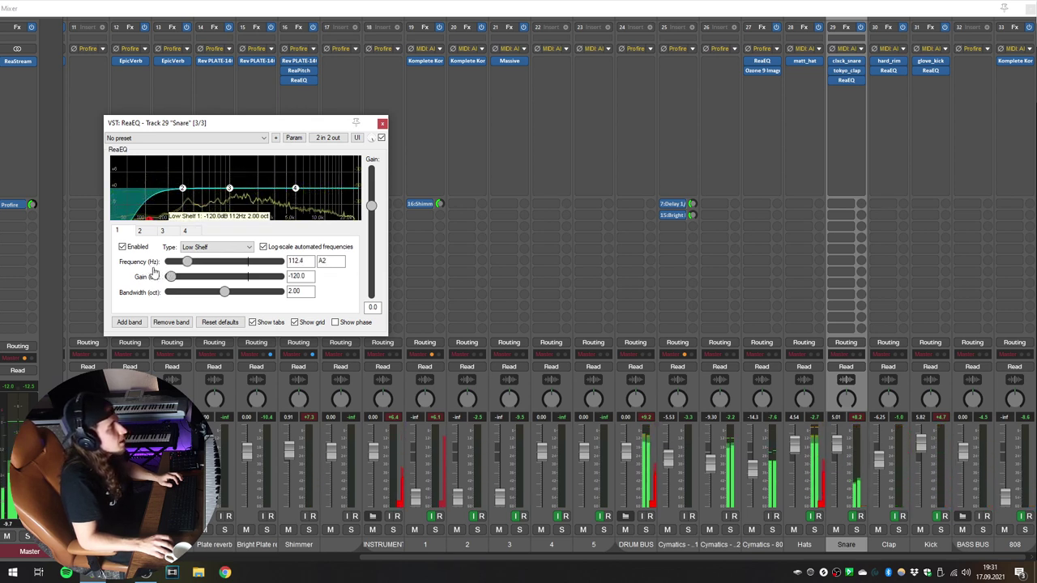
pyautogui.press('Escape')
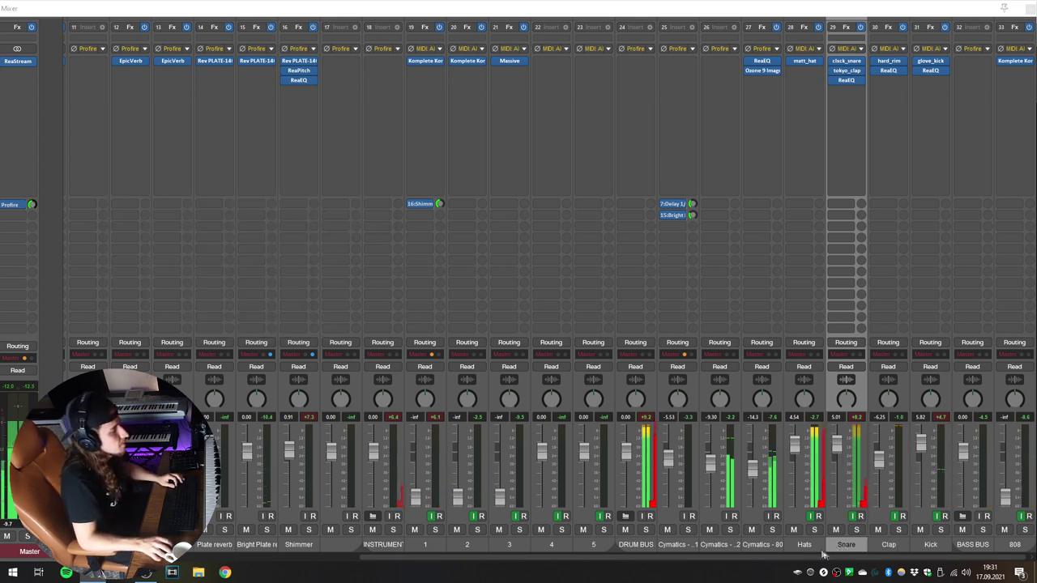
pyautogui.doubleClick(805, 86)
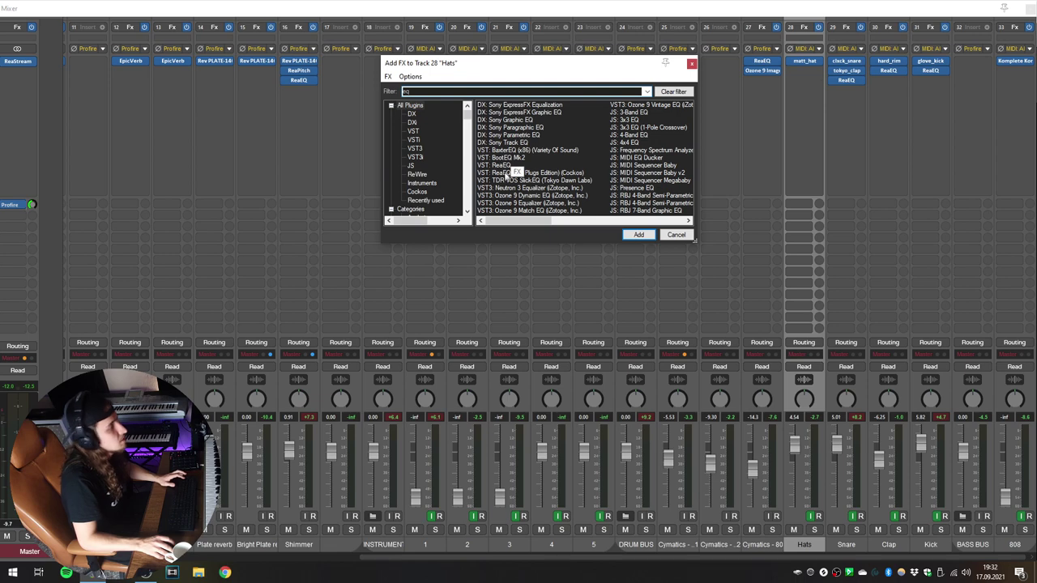
# Add ReaEQ to the Hats with a band 1 low-shelf cut to -inf at about 1221 Hz.
pyautogui.doubleClick(503, 166)
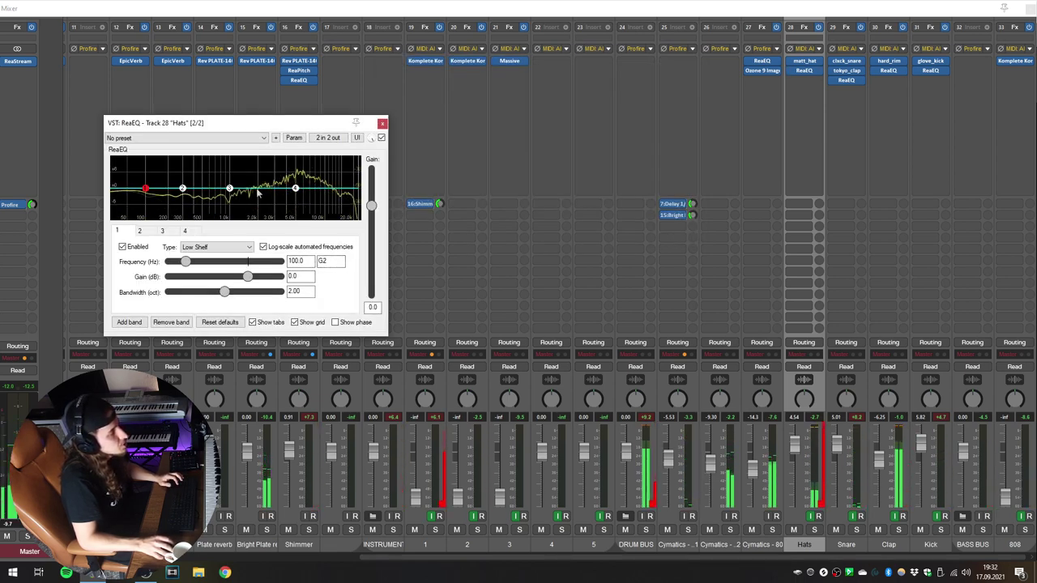
pyautogui.moveTo(145, 188); pyautogui.dragTo(239, 304)
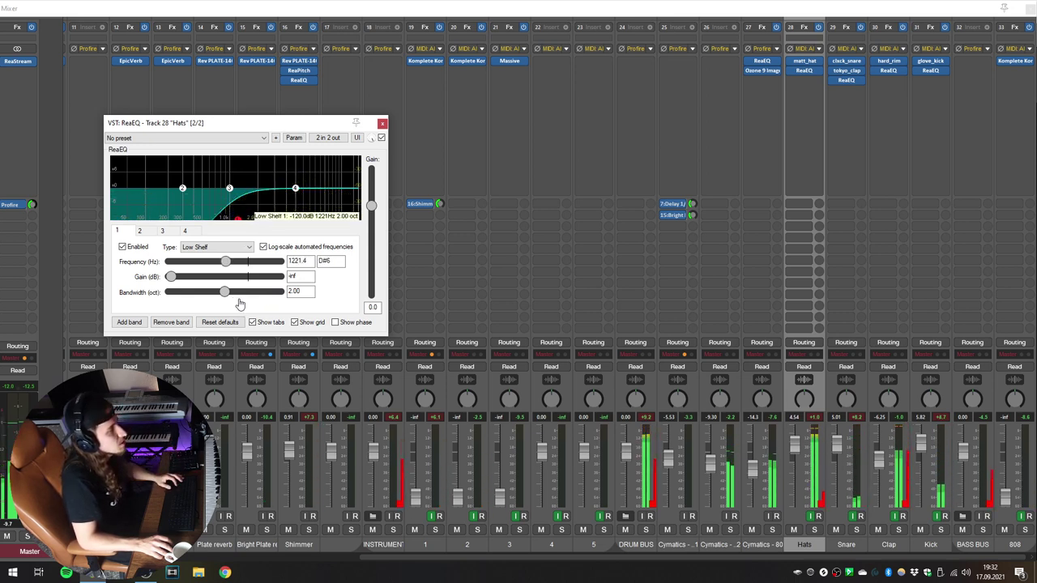
pyautogui.click(383, 124)
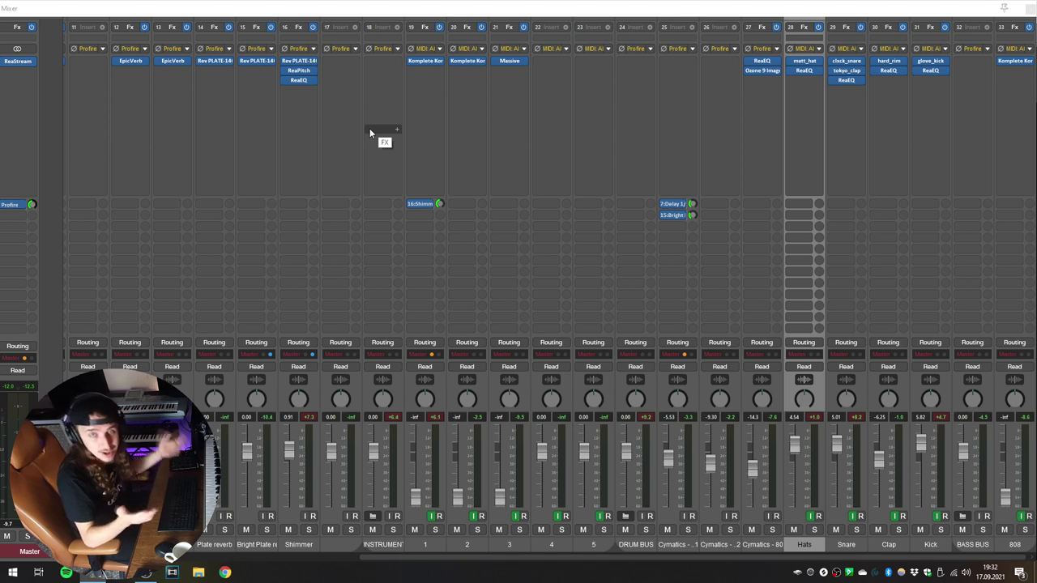
# Add ReaEQ to Cobra Crash 2 cutting lows to -inf at 274 Hz, and copy it to track 25.
pyautogui.doubleClick(722, 89)
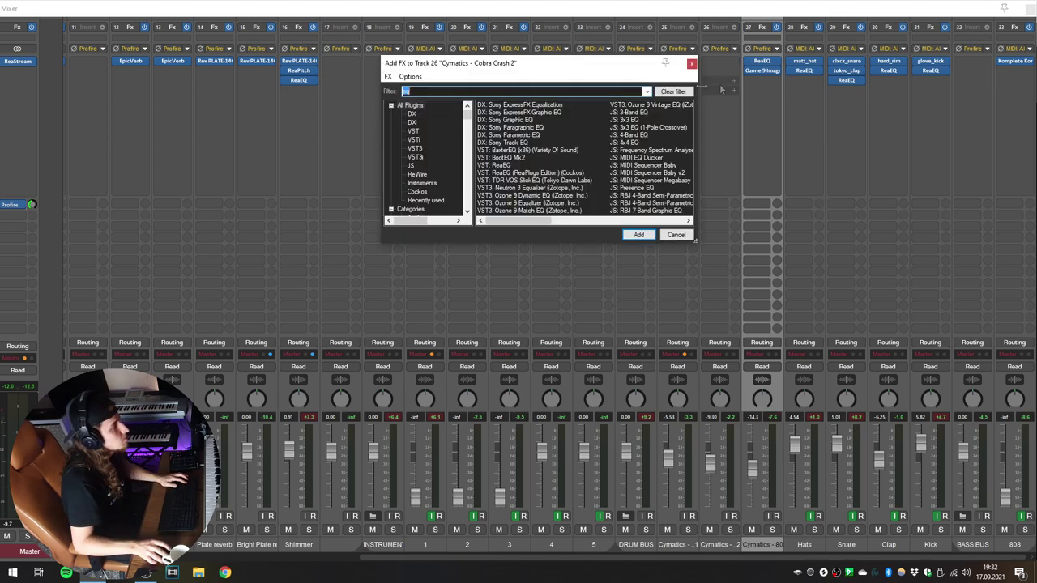
pyautogui.doubleClick(502, 165)
pyautogui.moveTo(146, 195); pyautogui.dragTo(177, 217)
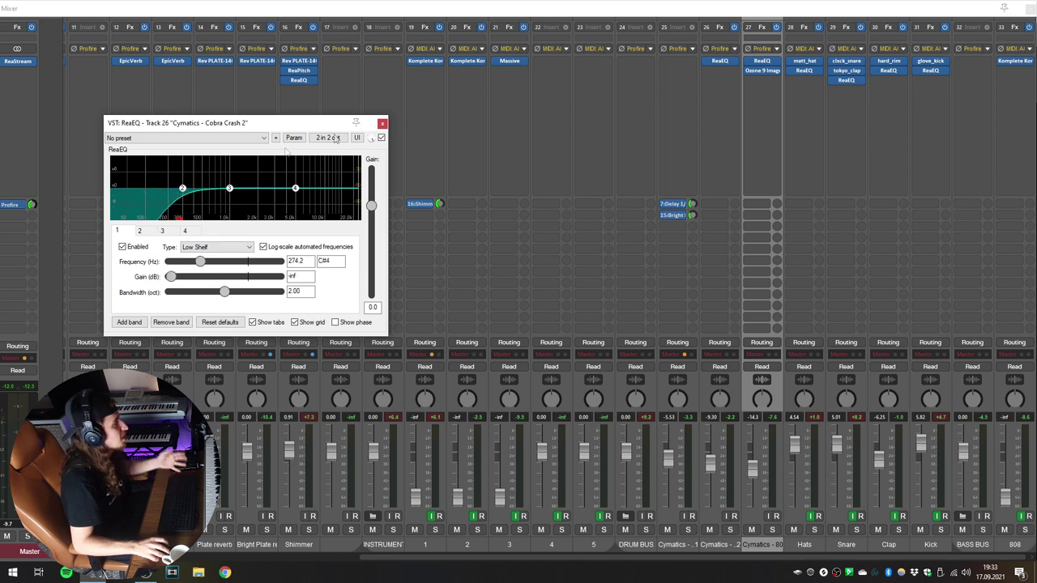
pyautogui.click(382, 124)
pyautogui.moveTo(721, 62); pyautogui.dragTo(689, 63)
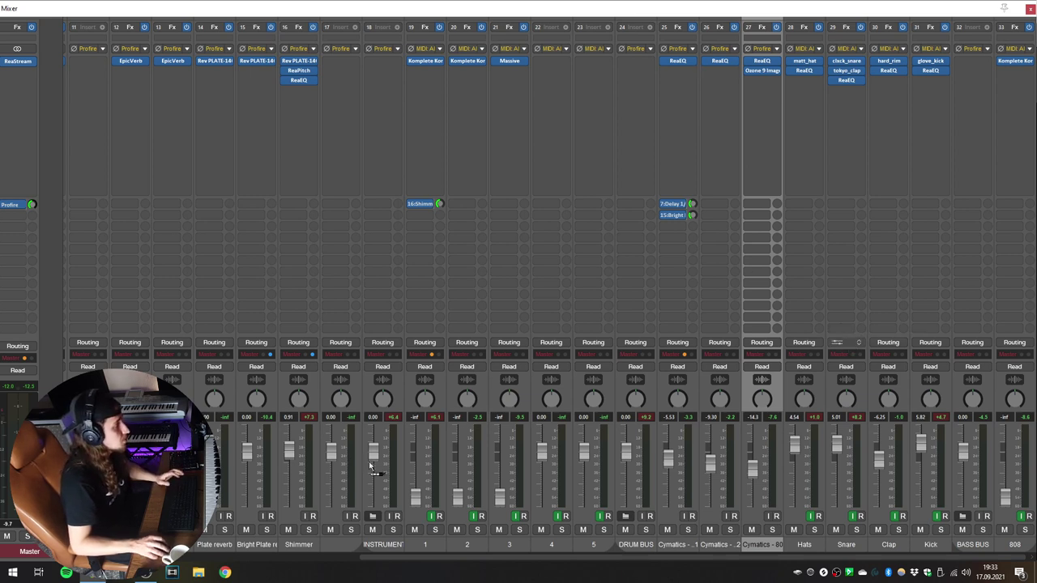
# Create Snare and Hats sends to track 12 Drum reverb and lower both send levels.
pyautogui.hscroll(-2, 278, 464)
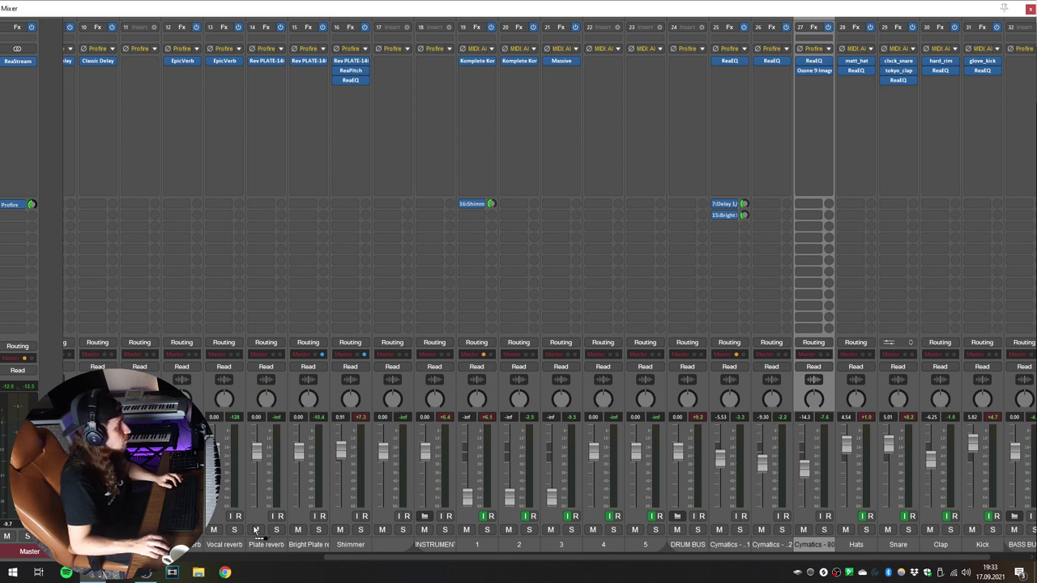
pyautogui.moveTo(192, 551); pyautogui.dragTo(192, 551)
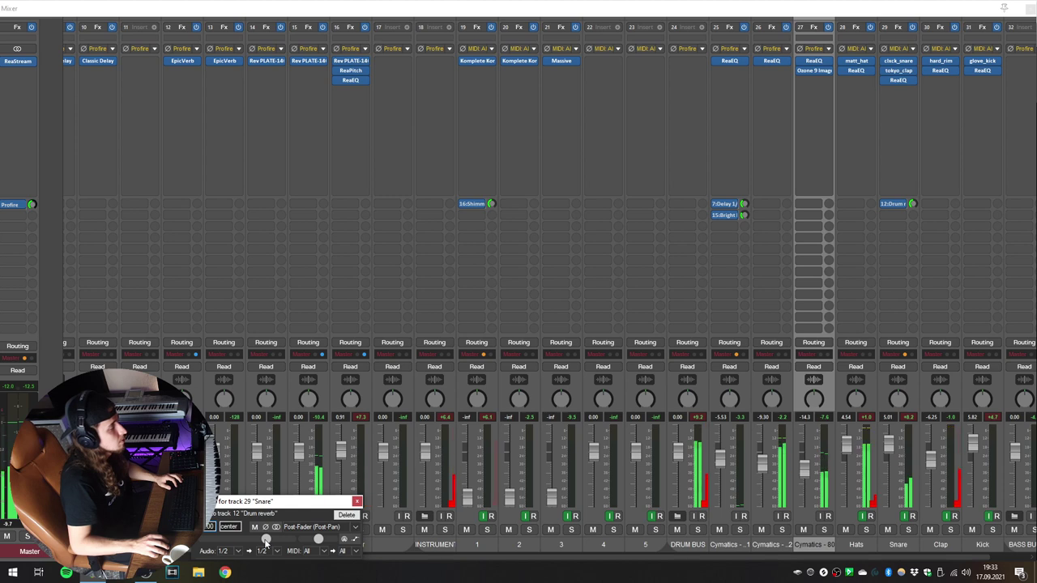
pyautogui.moveTo(266, 538); pyautogui.dragTo(226, 538)
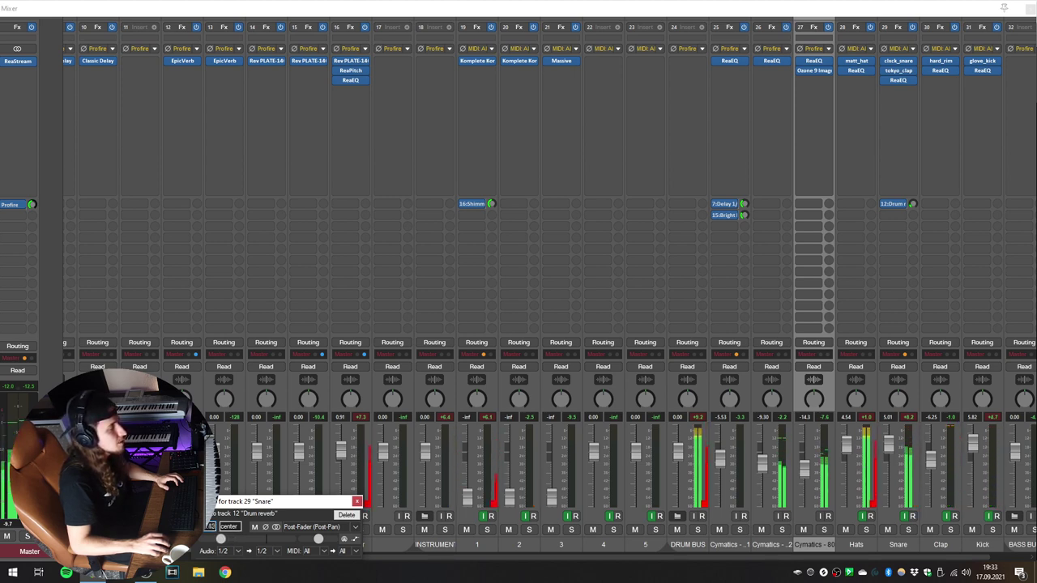
pyautogui.moveTo(217, 539); pyautogui.dragTo(216, 539)
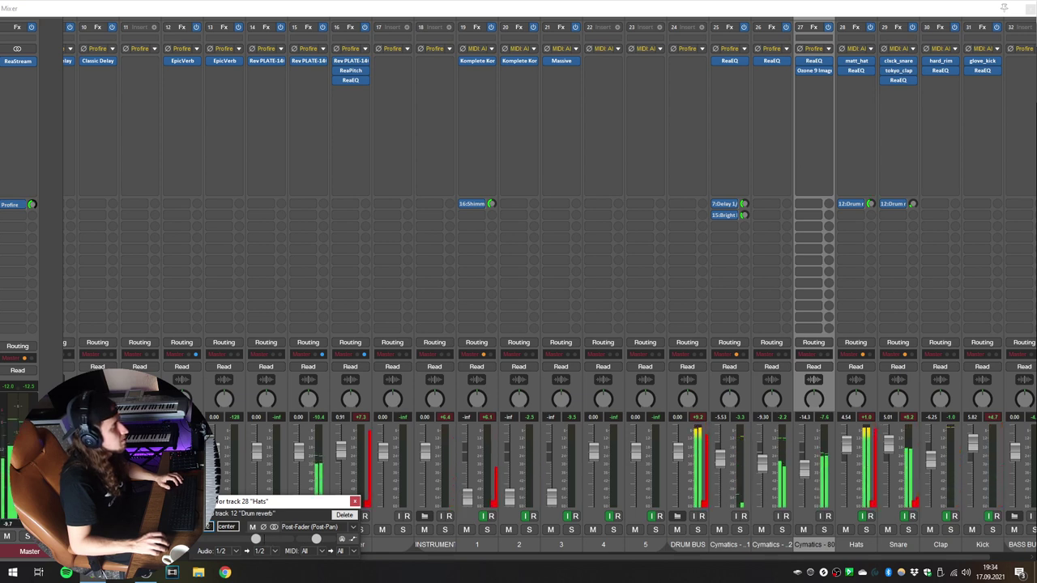
pyautogui.moveTo(255, 538); pyautogui.dragTo(231, 539)
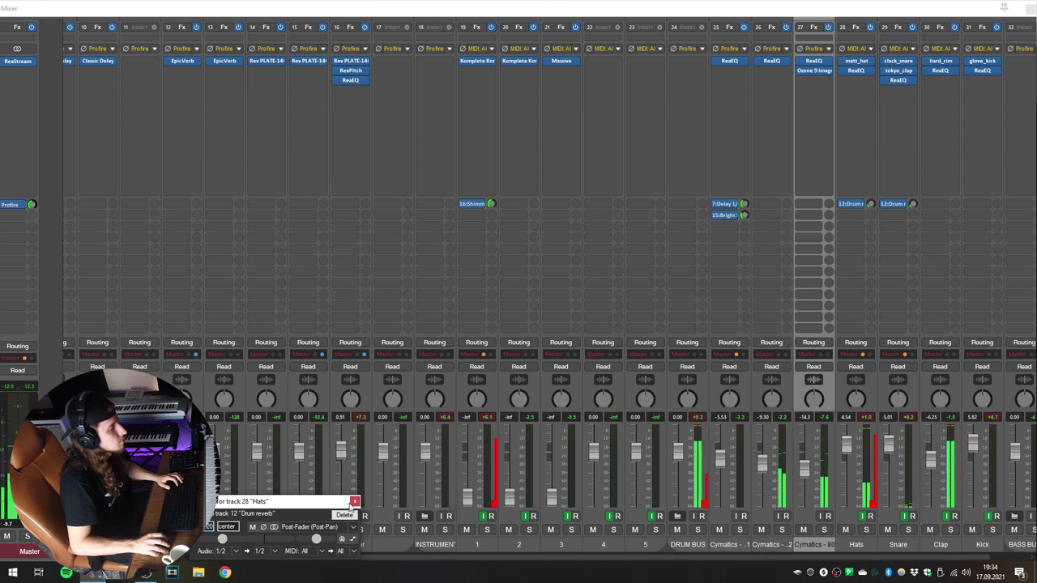
pyautogui.click(353, 501)
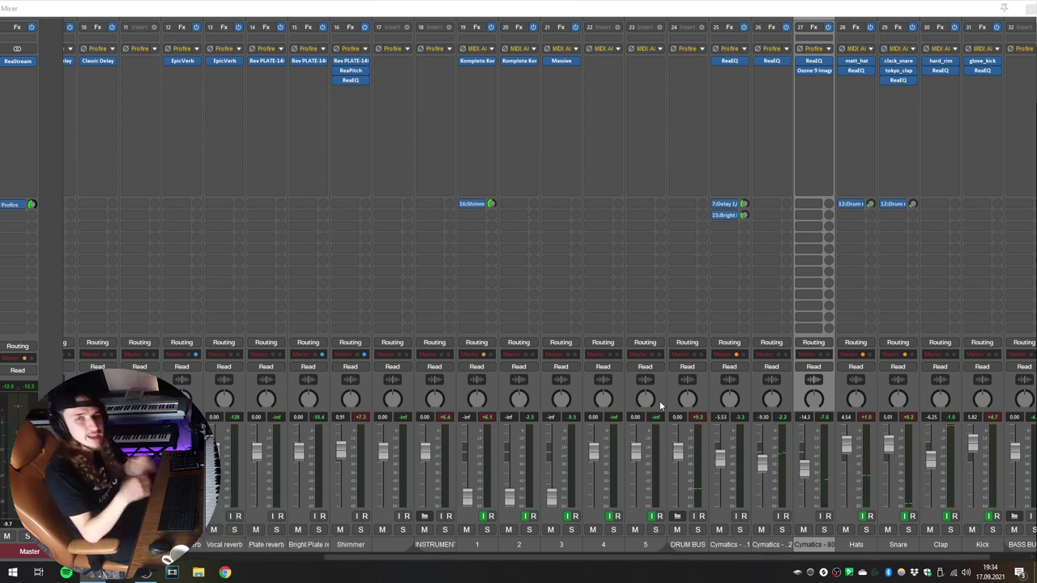